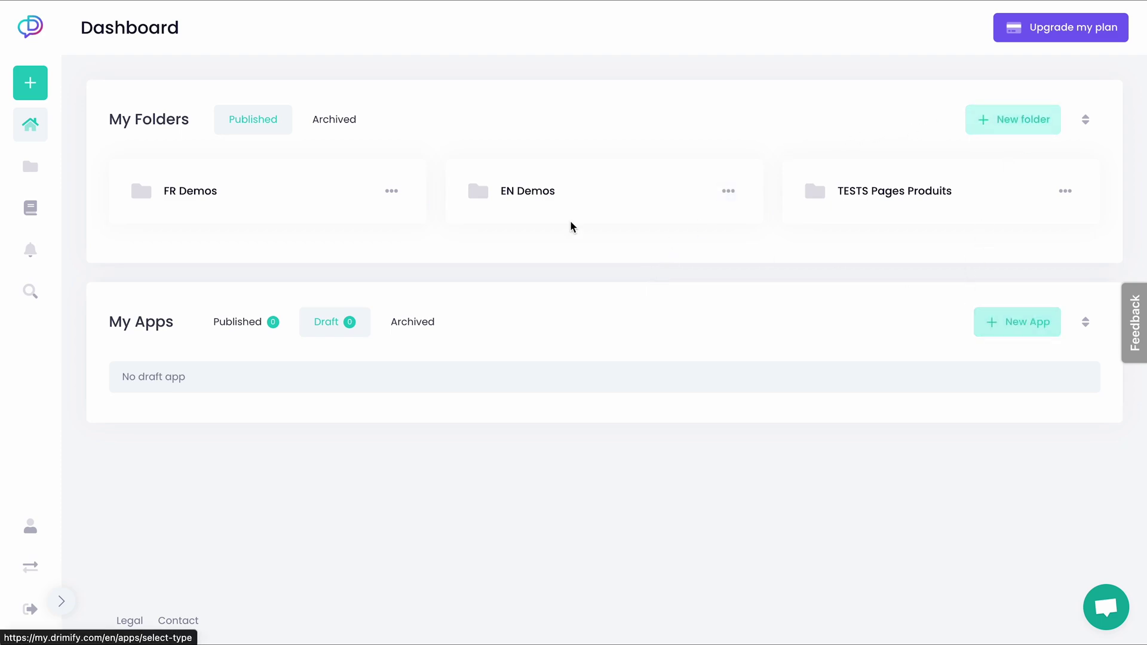
# Start a new app and browse the Questions/Answers, Instant Win, Games and Experiences categories
pyautogui.click(47, 85)
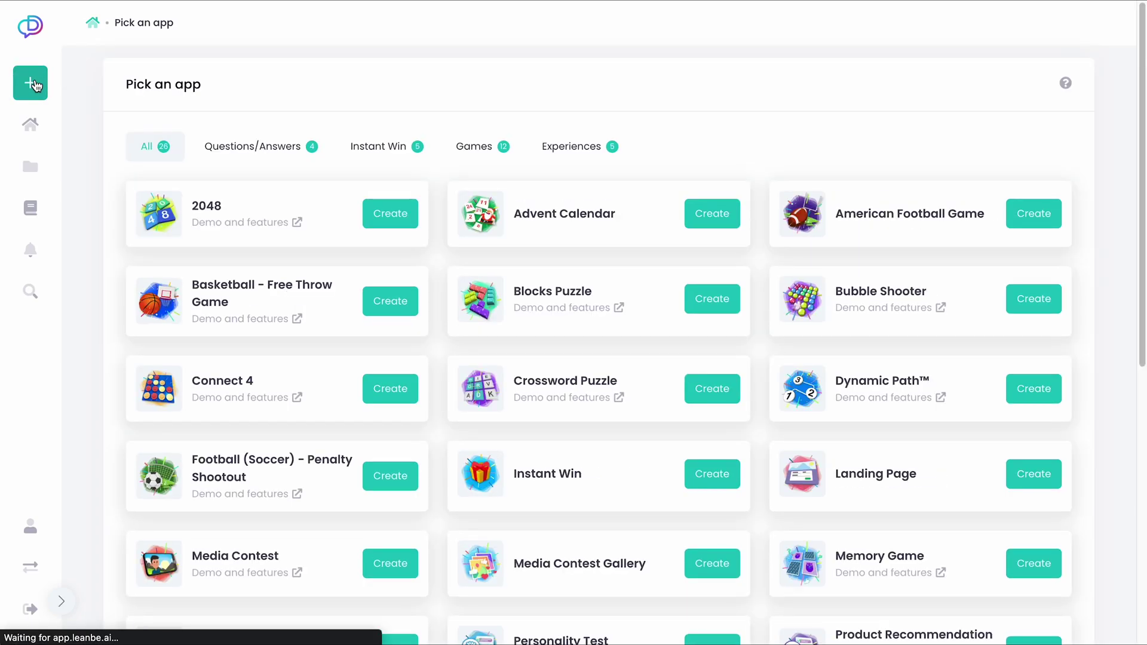
pyautogui.scroll(-8, 293, 150)
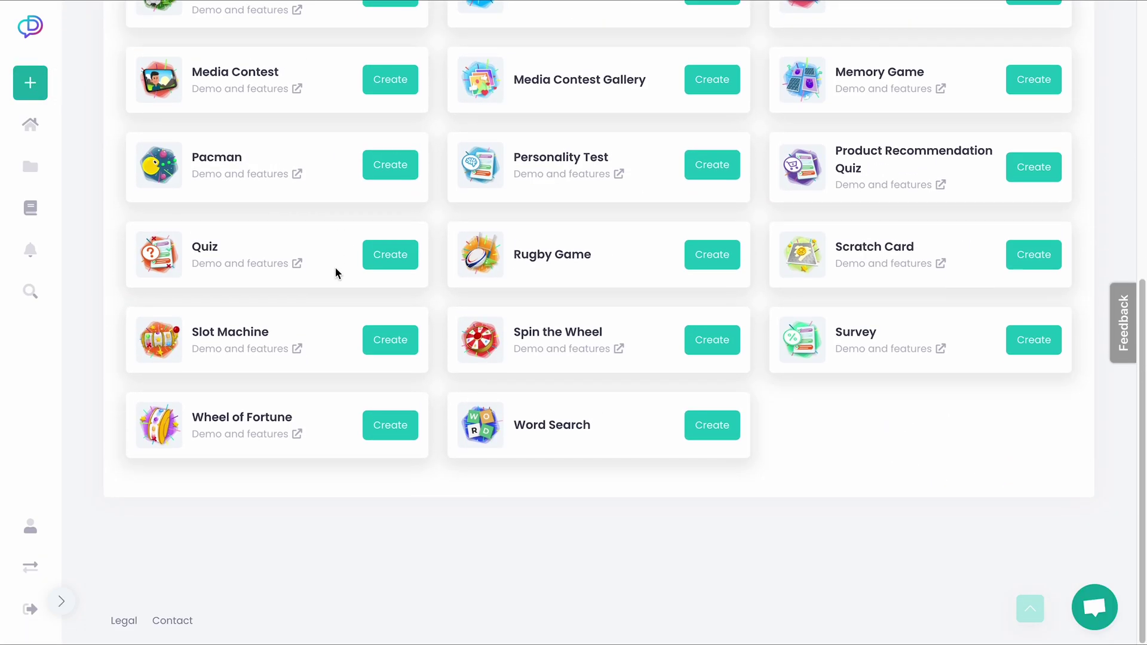
pyautogui.scroll(3, 335, 273)
pyautogui.scroll(5, 334, 273)
pyautogui.click(263, 146)
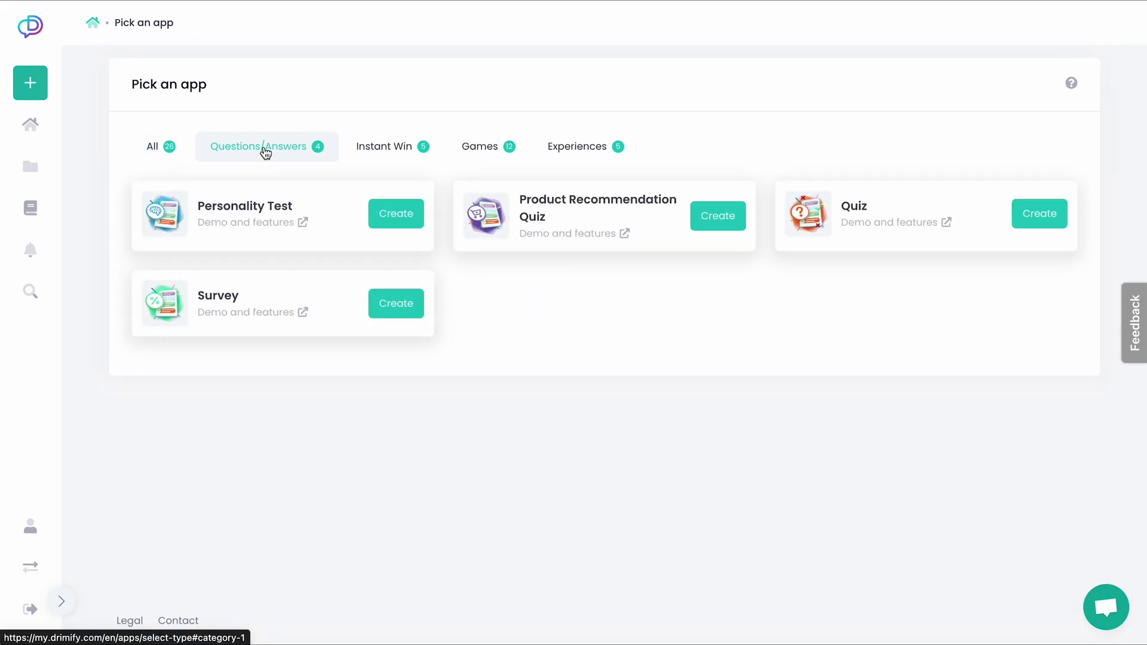
pyautogui.click(371, 146)
pyautogui.click(484, 146)
pyautogui.click(558, 146)
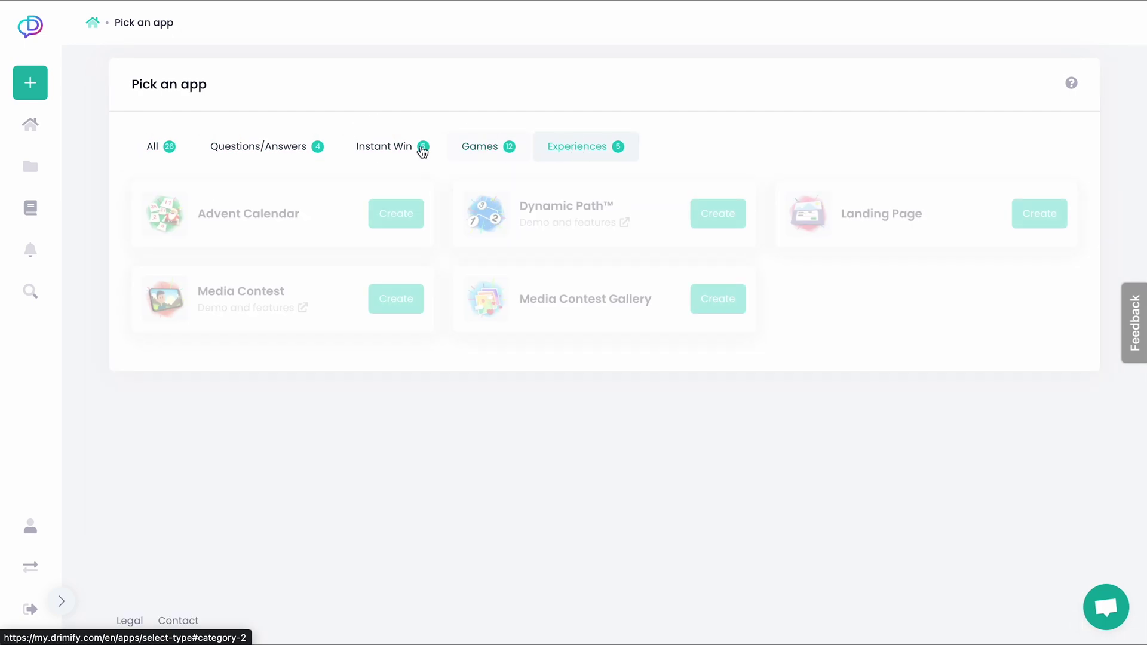
# Back on the Dashboard, open Blocks Puzzle (demo) from the EN Demos folder for editing
pyautogui.click(32, 128)
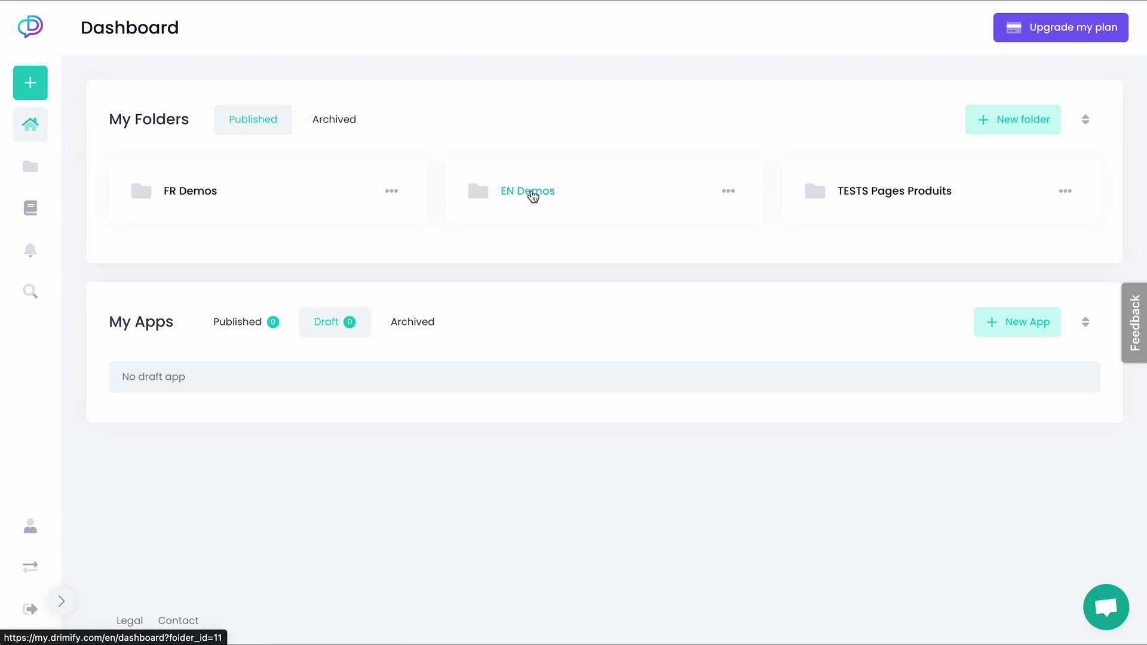
pyautogui.click(530, 193)
pyautogui.scroll(-10, 405, 326)
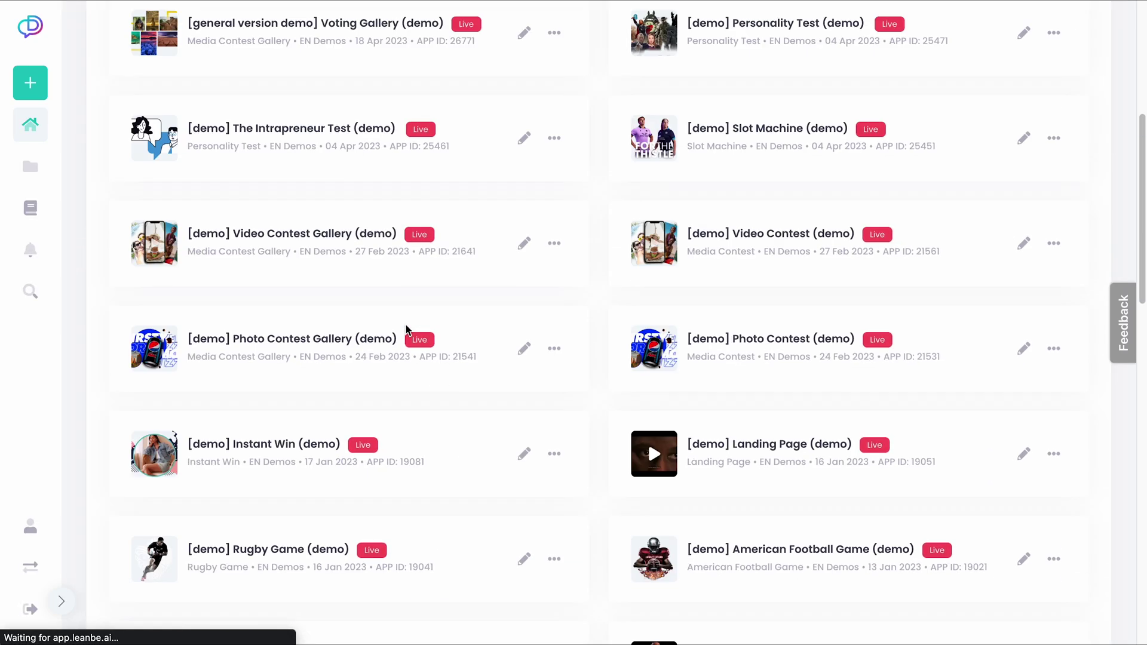
pyautogui.scroll(-2, 405, 327)
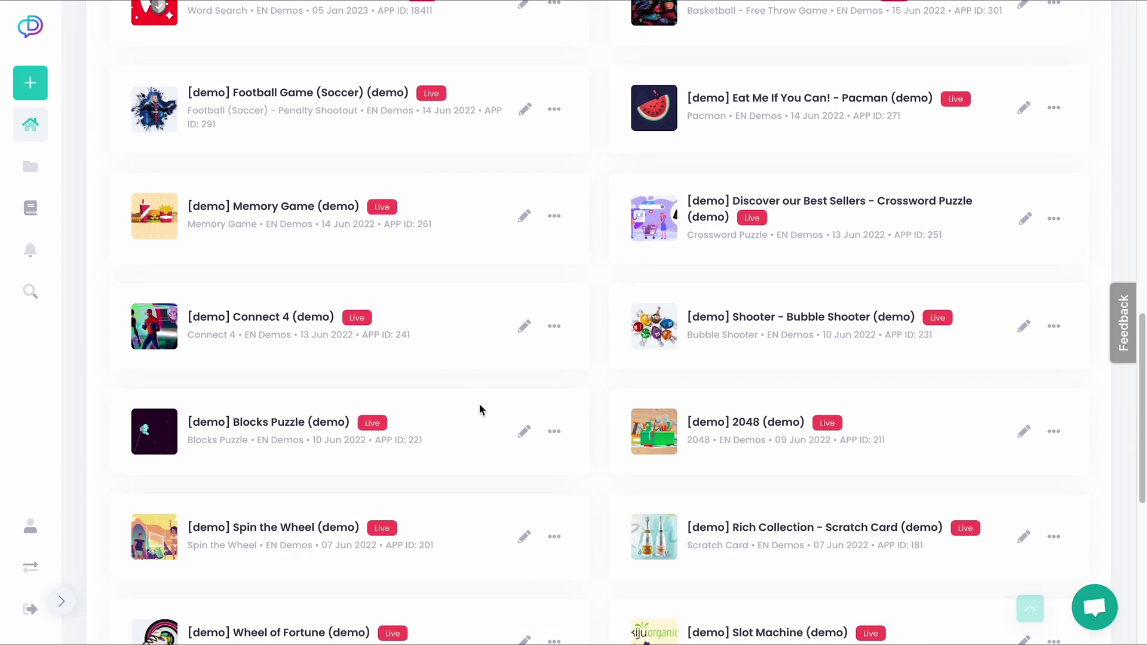
pyautogui.click(526, 431)
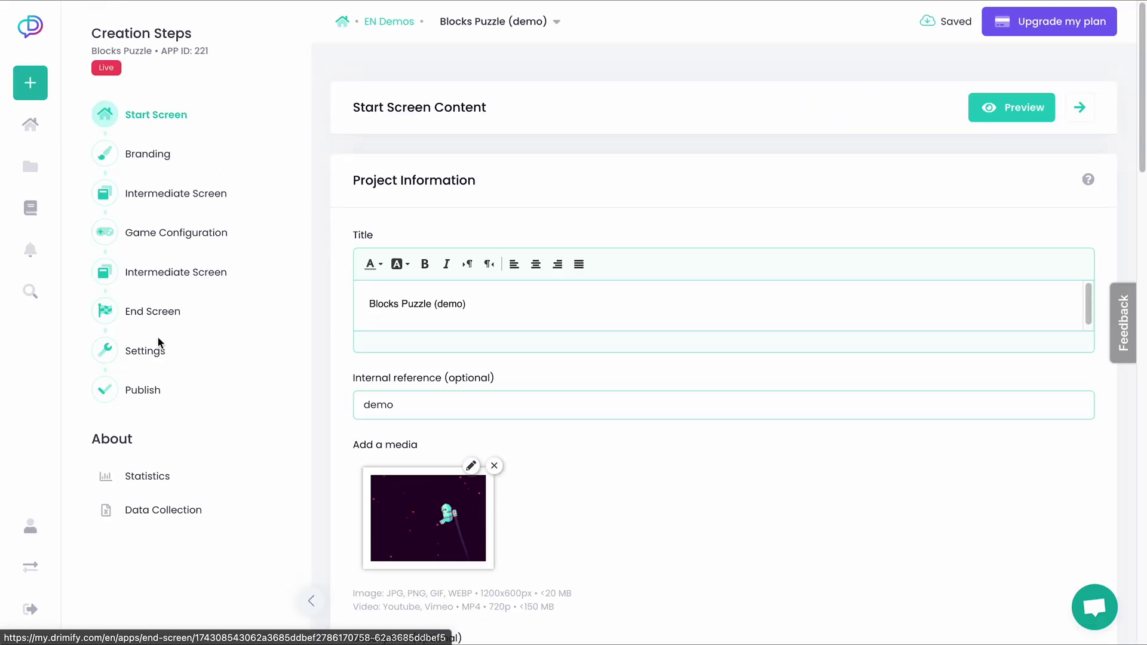
pyautogui.click(983, 102)
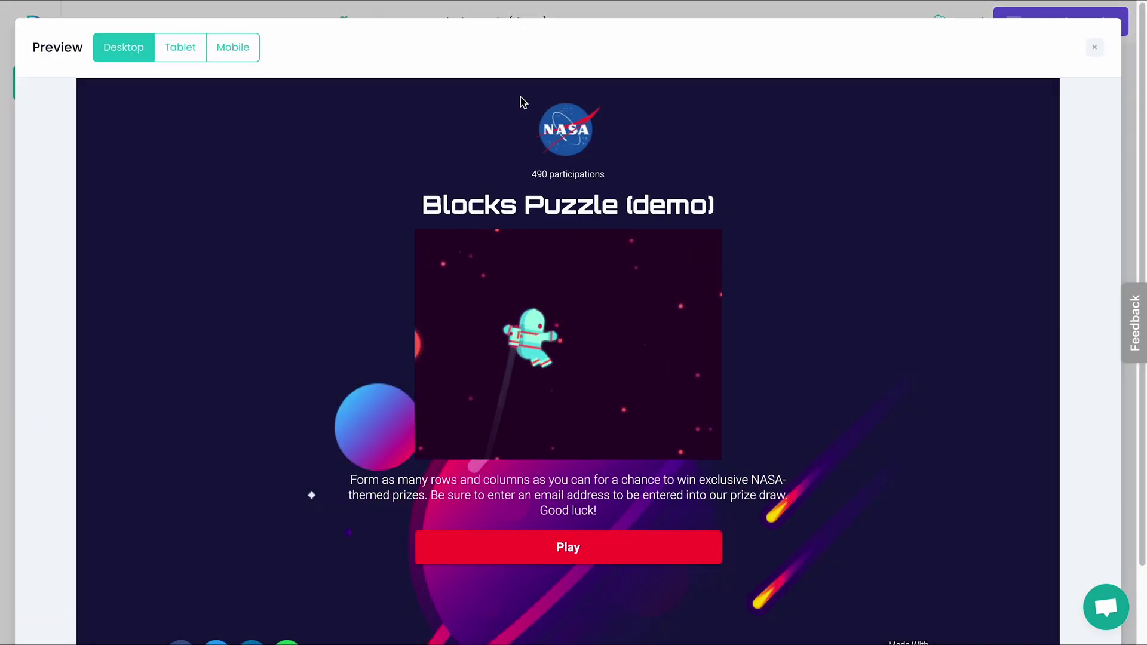
pyautogui.click(182, 57)
pyautogui.click(216, 55)
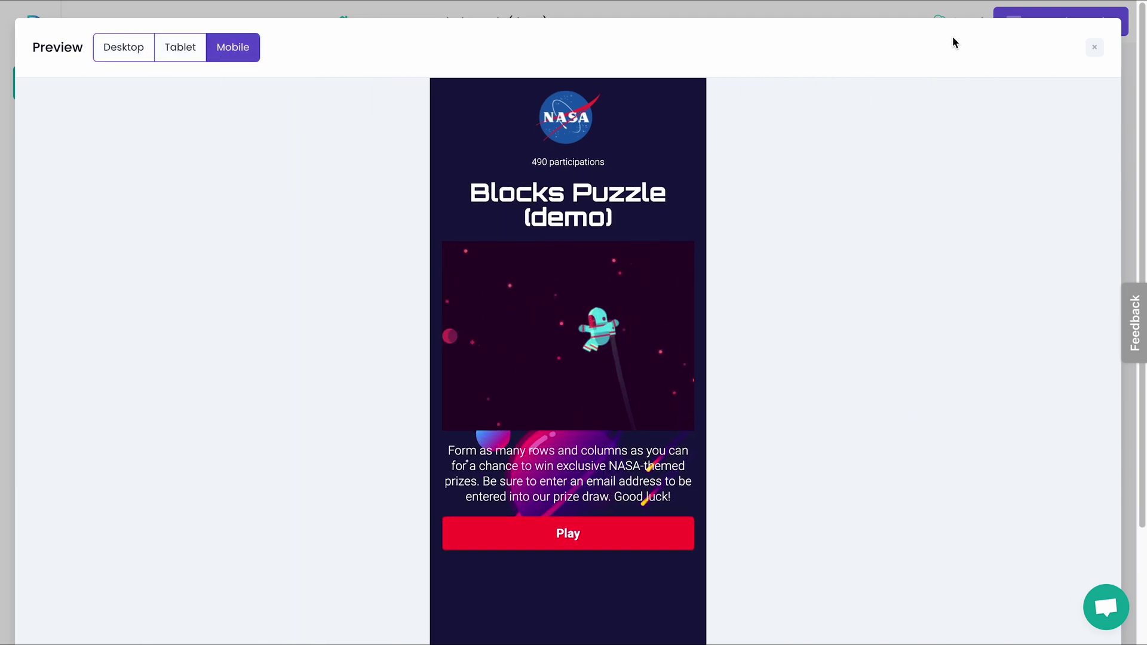
pyautogui.click(1095, 47)
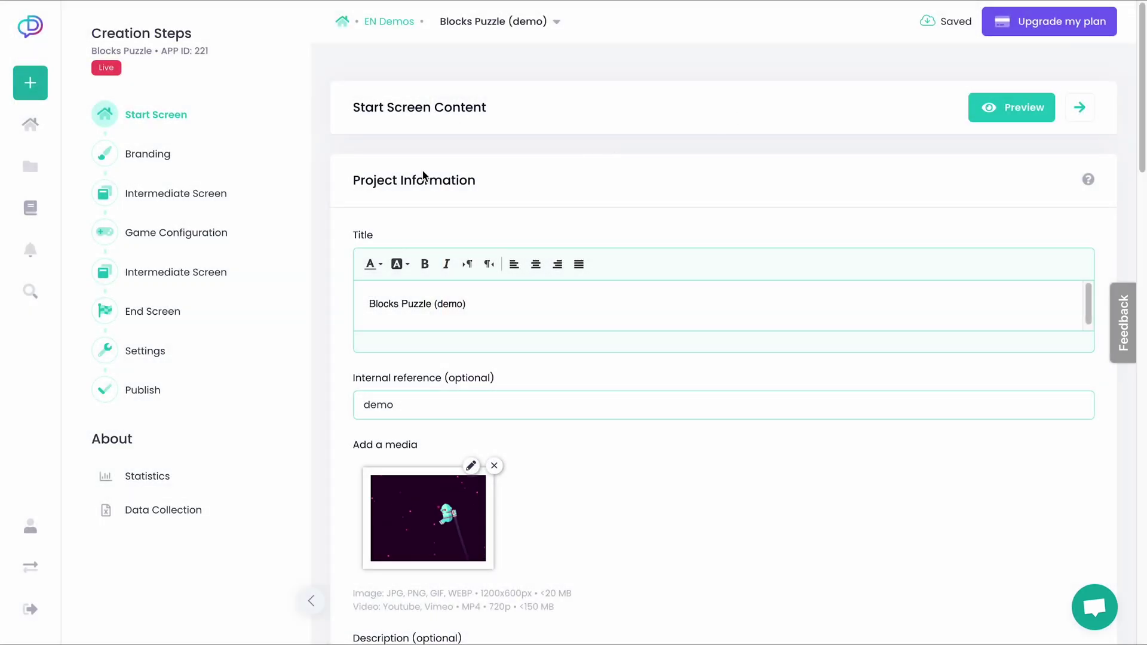
# Review the Start Screen's game title, terms and conditions, and social sharing options
pyautogui.scroll(-2, 480, 205)
pyautogui.scroll(2, 480, 205)
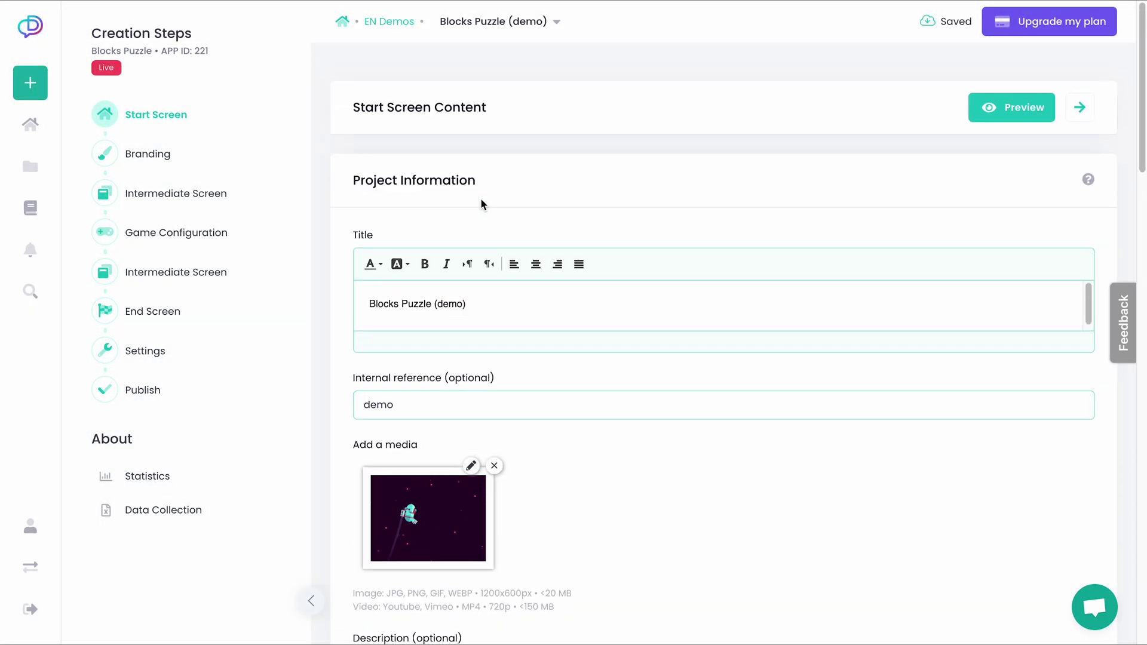
pyautogui.click(489, 306)
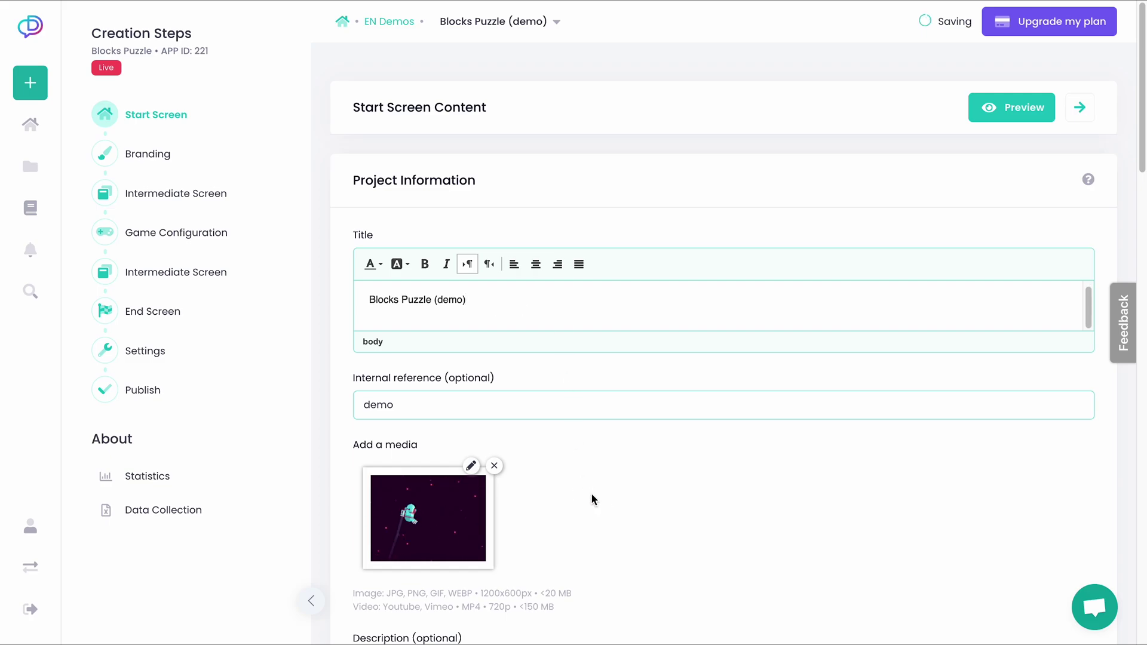
pyautogui.scroll(-6, 591, 493)
pyautogui.scroll(-5, 592, 497)
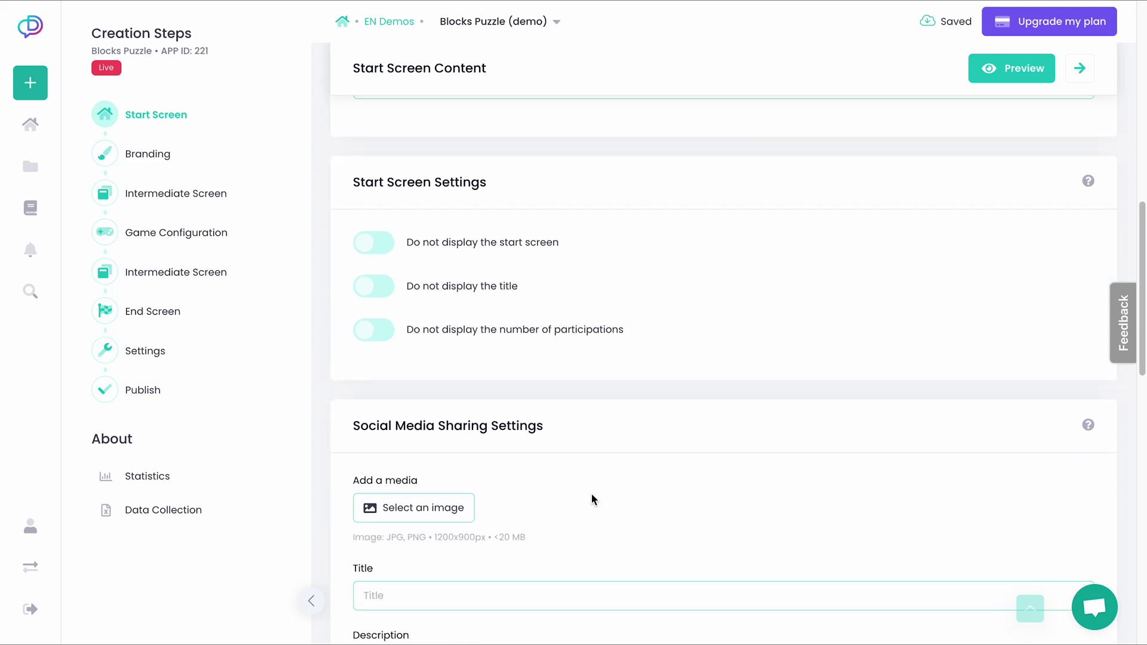
pyautogui.scroll(-4, 592, 497)
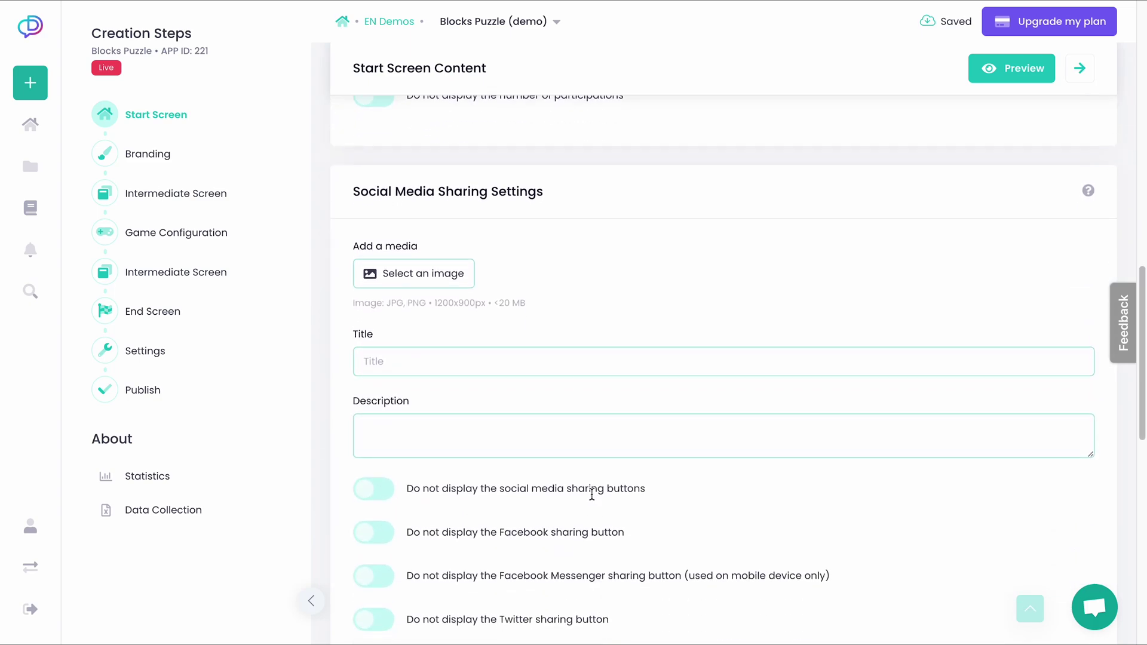
pyautogui.scroll(-8, 591, 496)
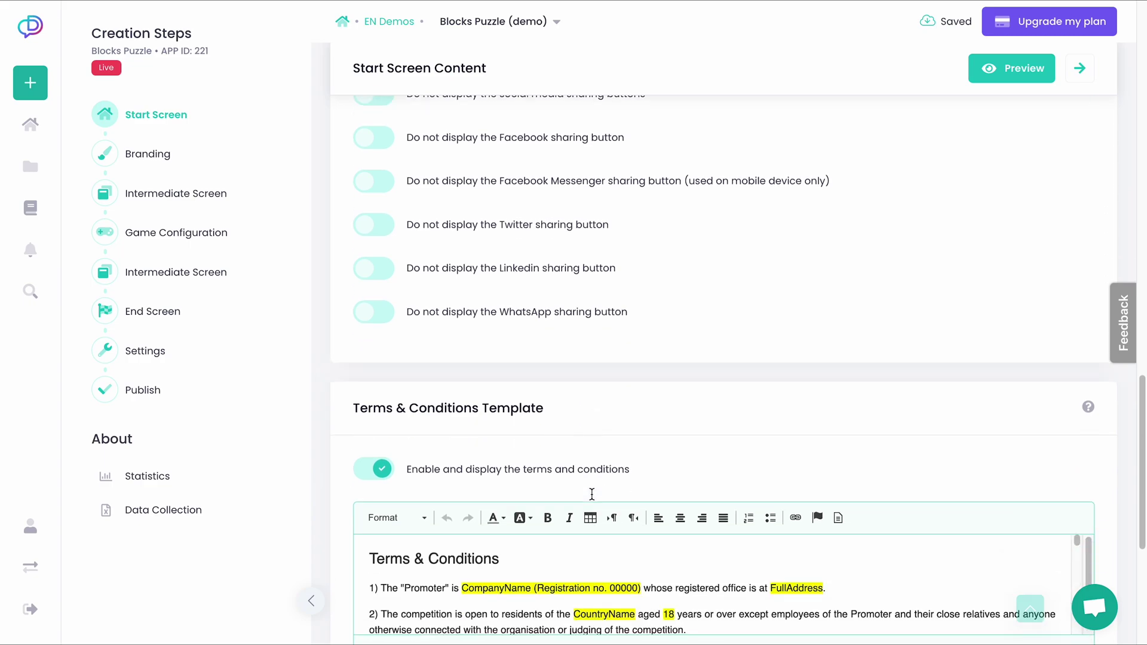
pyautogui.scroll(-15, 593, 498)
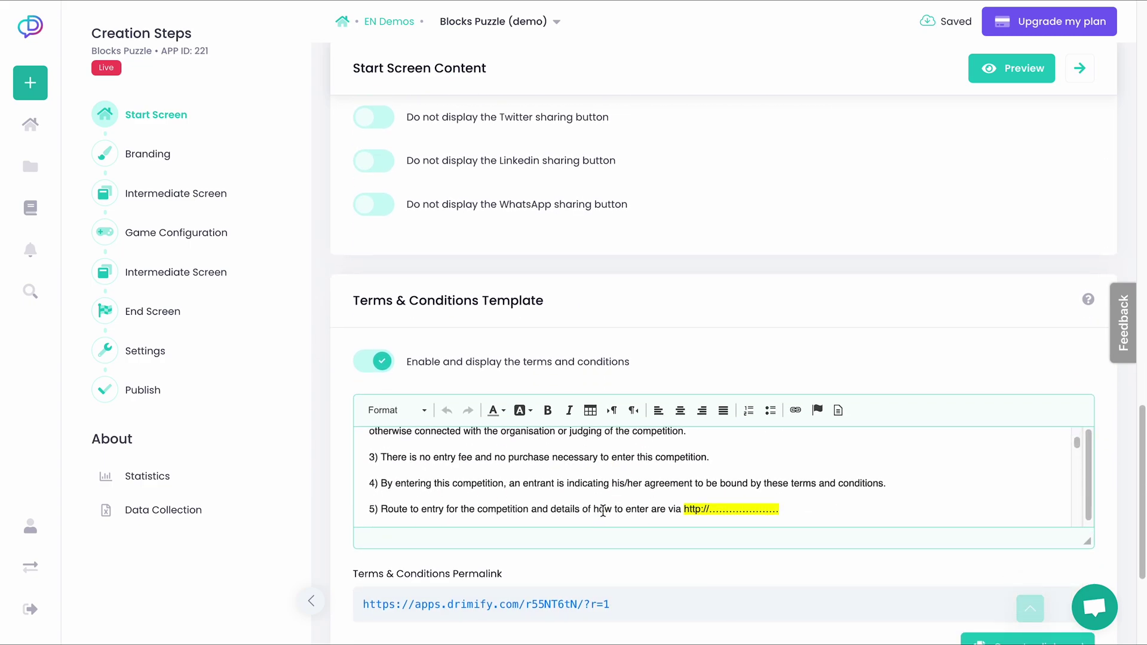
pyautogui.scroll(15, 603, 511)
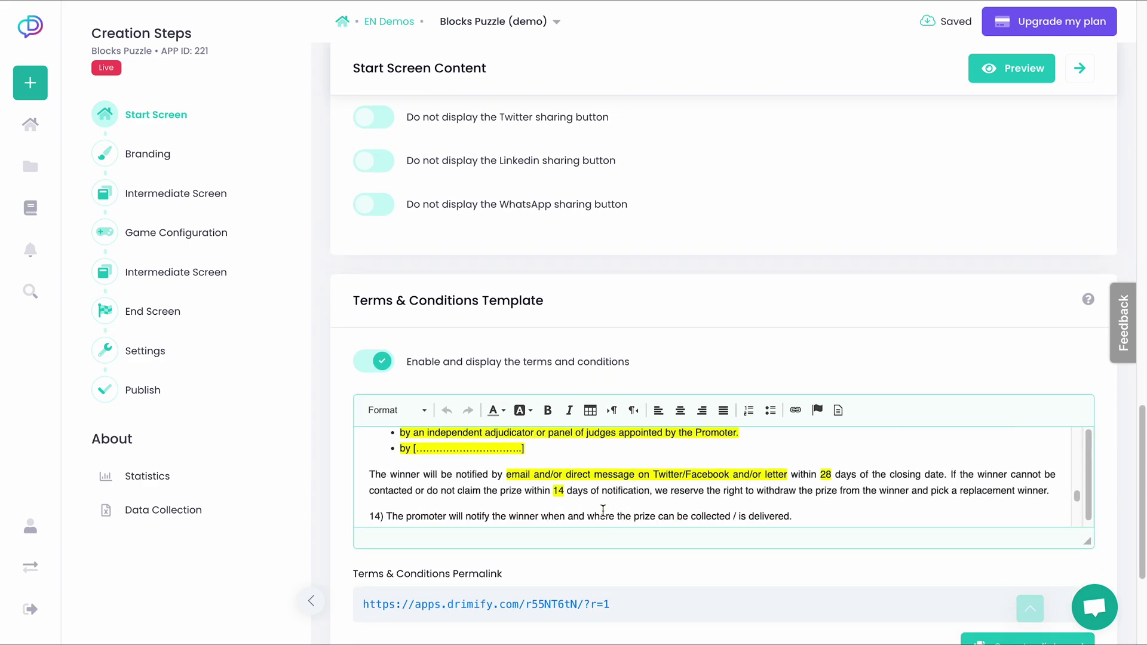
pyautogui.scroll(7, 655, 317)
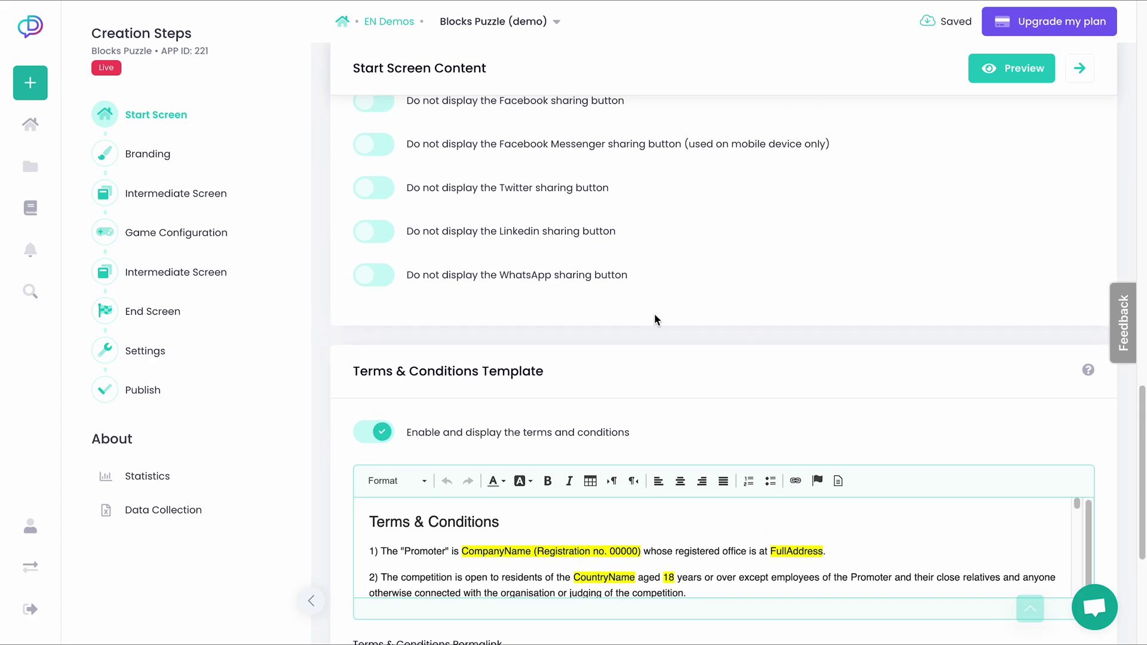
pyautogui.scroll(1, 655, 315)
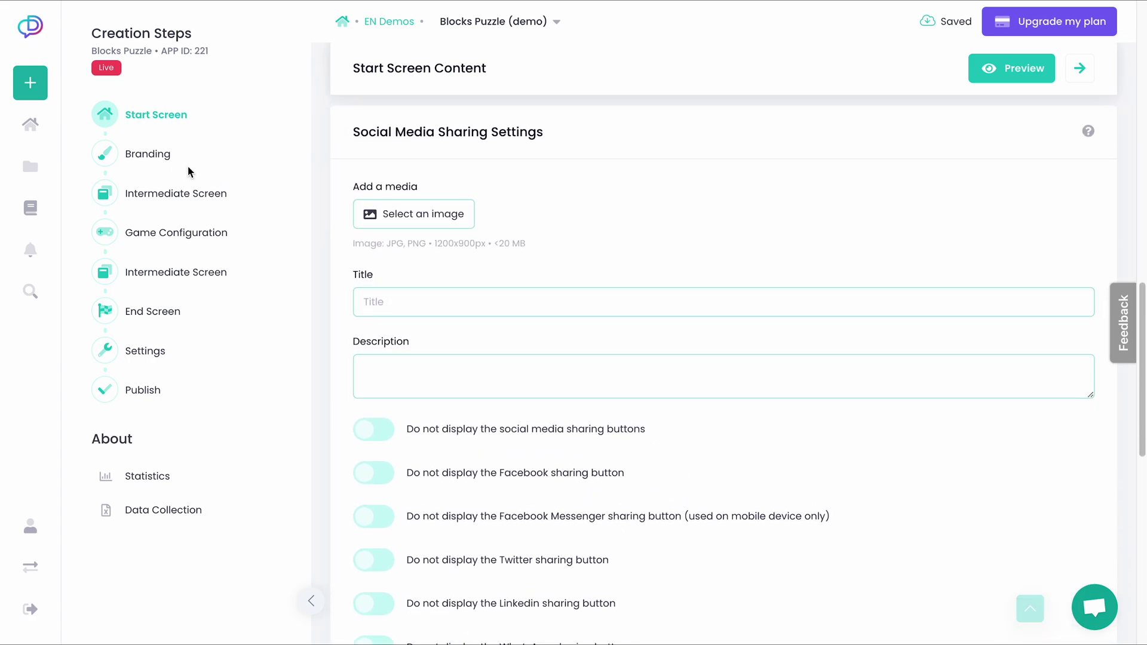
# Open the Branding step and look over its Dark Theme and NASA logo settings
pyautogui.click(160, 157)
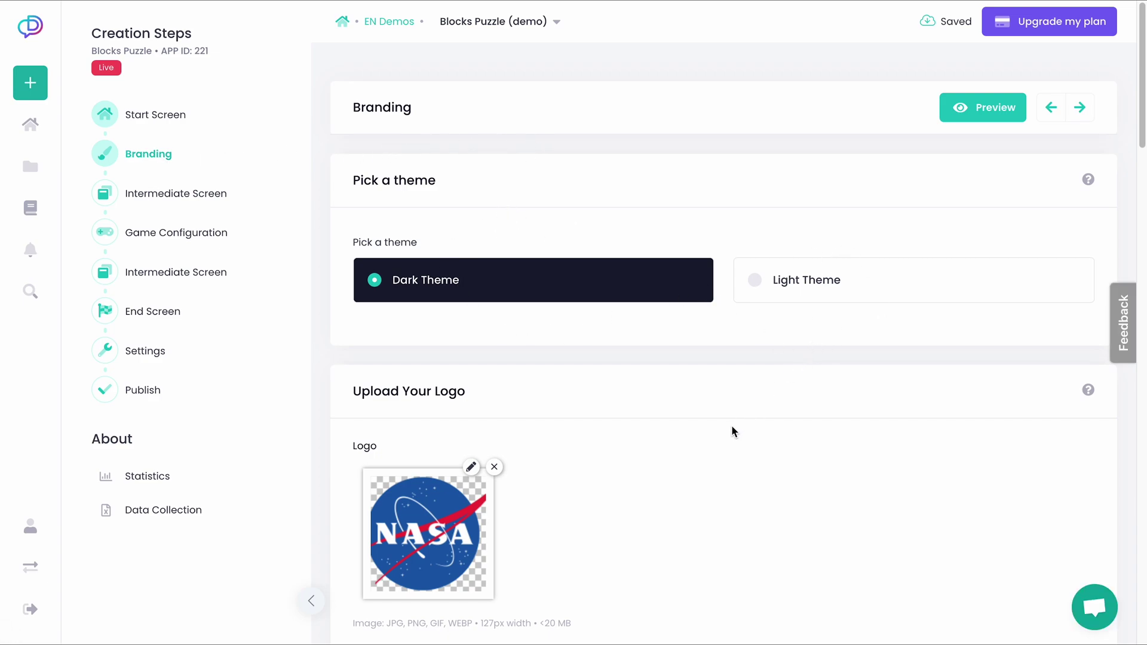
pyautogui.scroll(-6, 731, 428)
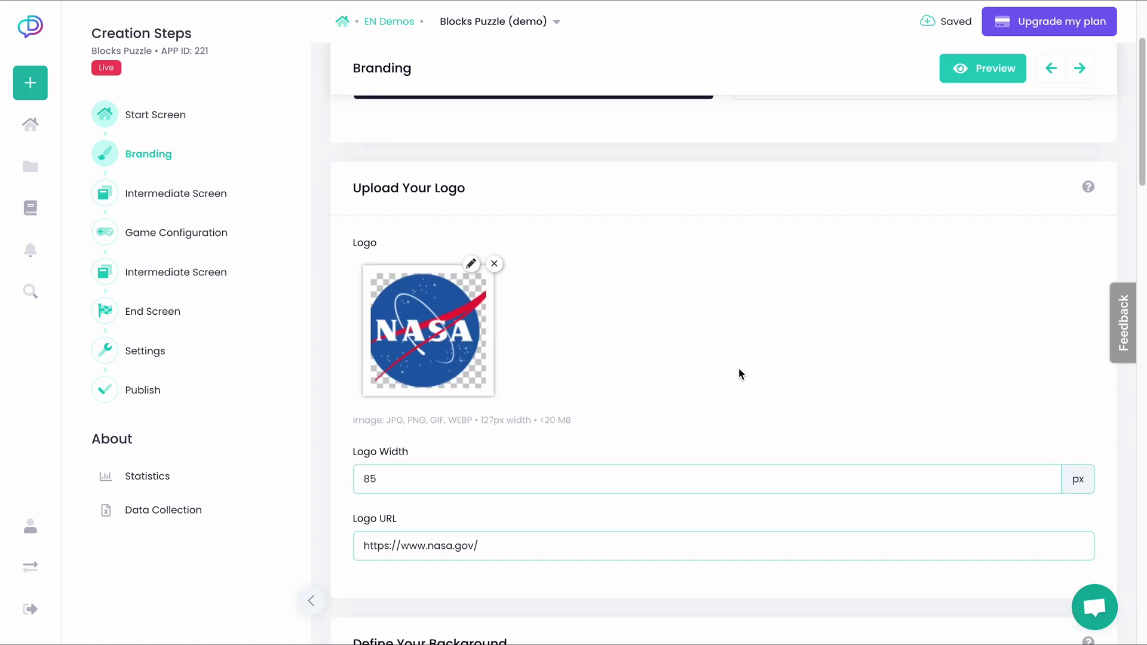
pyautogui.scroll(-5, 739, 370)
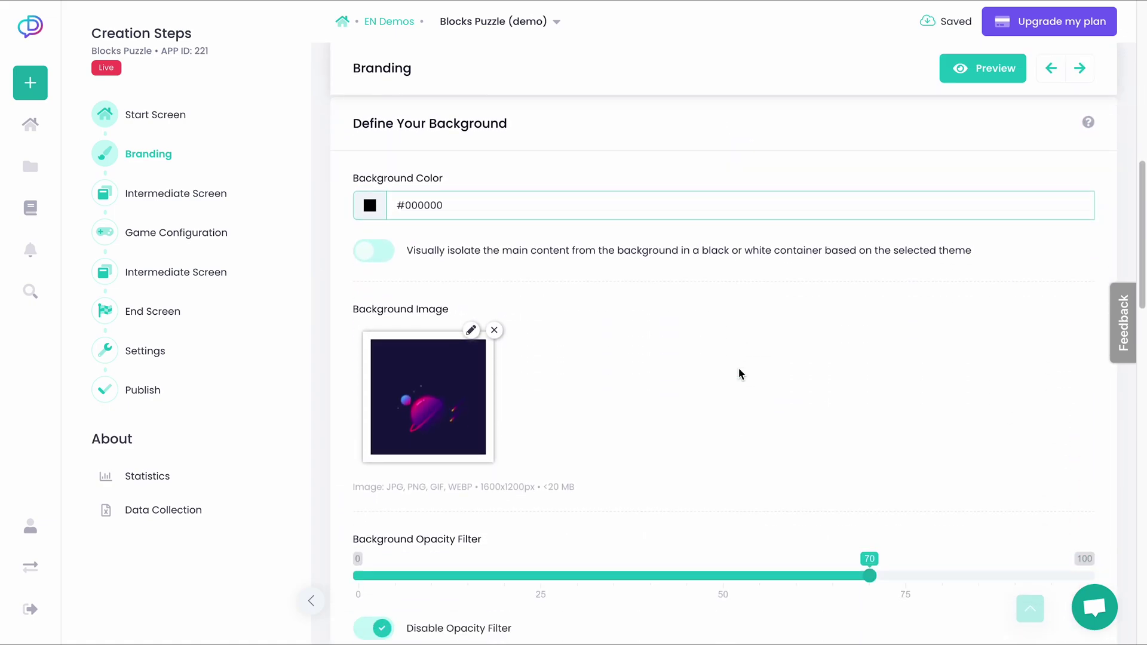
pyautogui.scroll(-9, 738, 368)
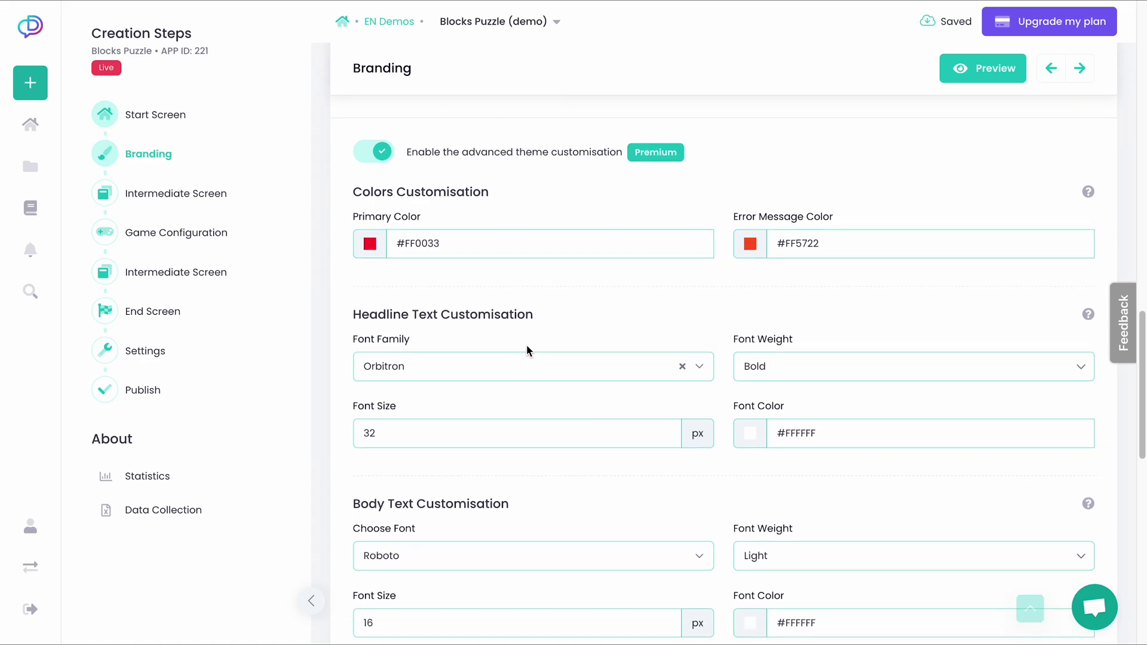
pyautogui.scroll(-3, 554, 366)
pyautogui.scroll(-4, 554, 361)
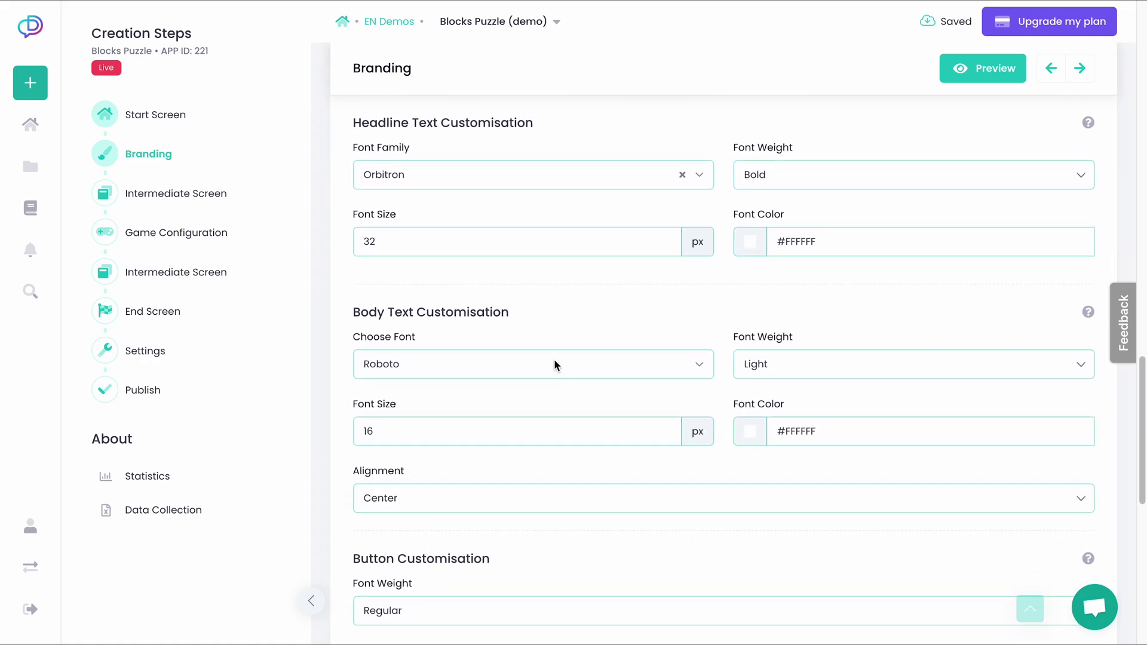
pyautogui.scroll(-3, 554, 362)
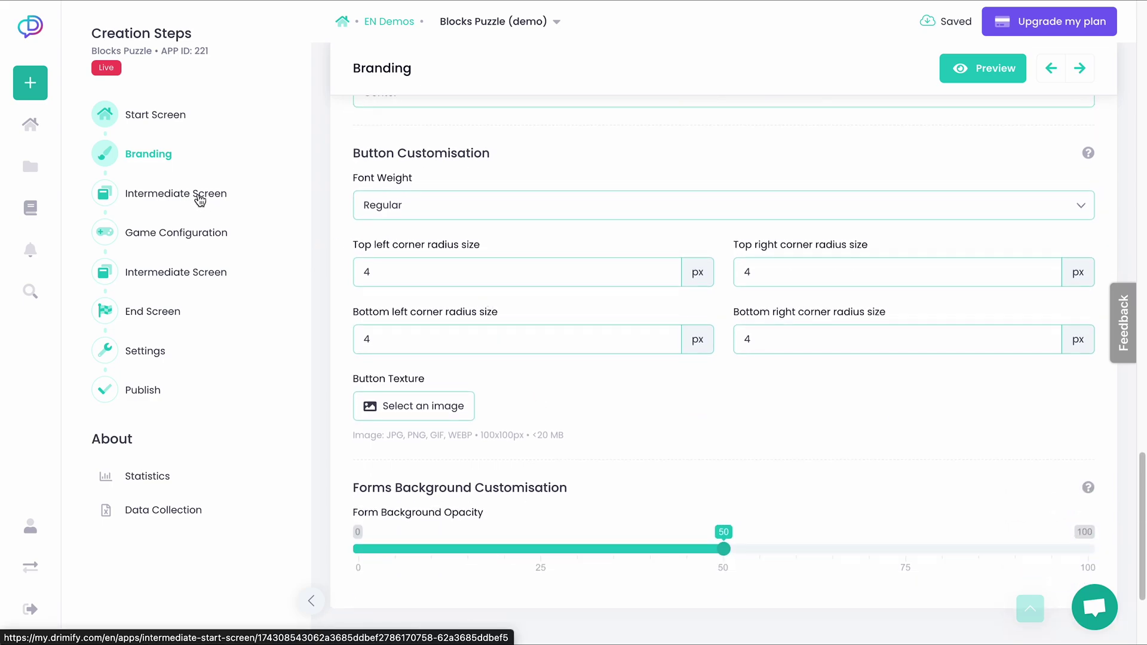
pyautogui.scroll(12, 449, 274)
pyautogui.scroll(10, 450, 275)
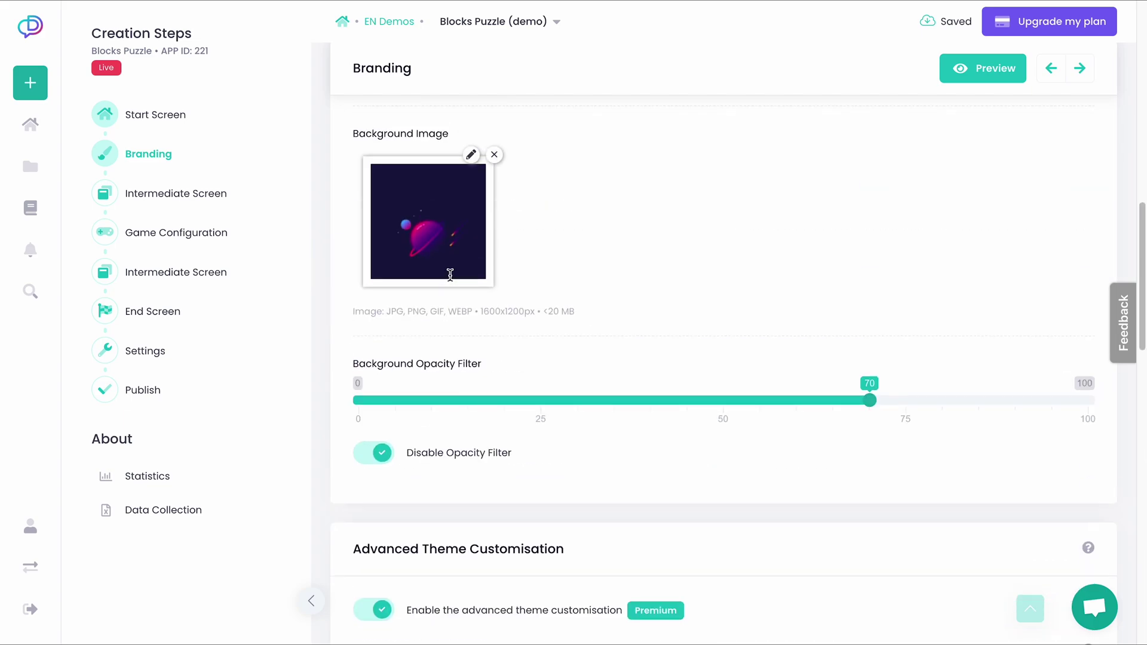
pyautogui.scroll(1, 450, 275)
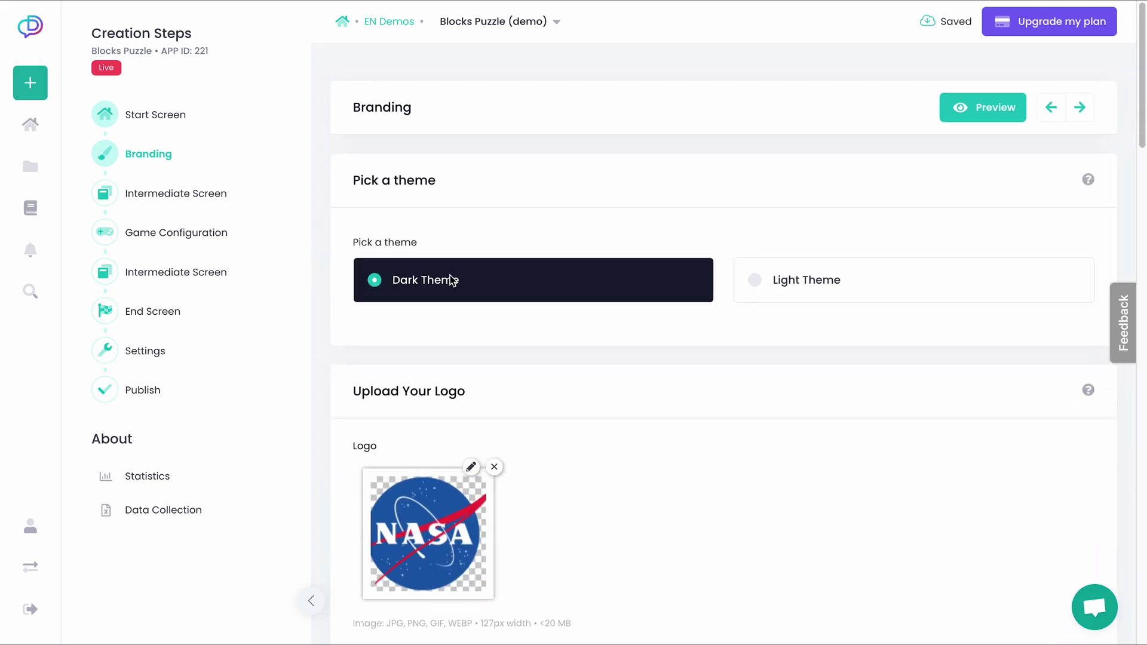
# Expand the 'Your details' data collection form, reviewing its First Name, Last Name, Email and opt-in fields
pyautogui.click(197, 194)
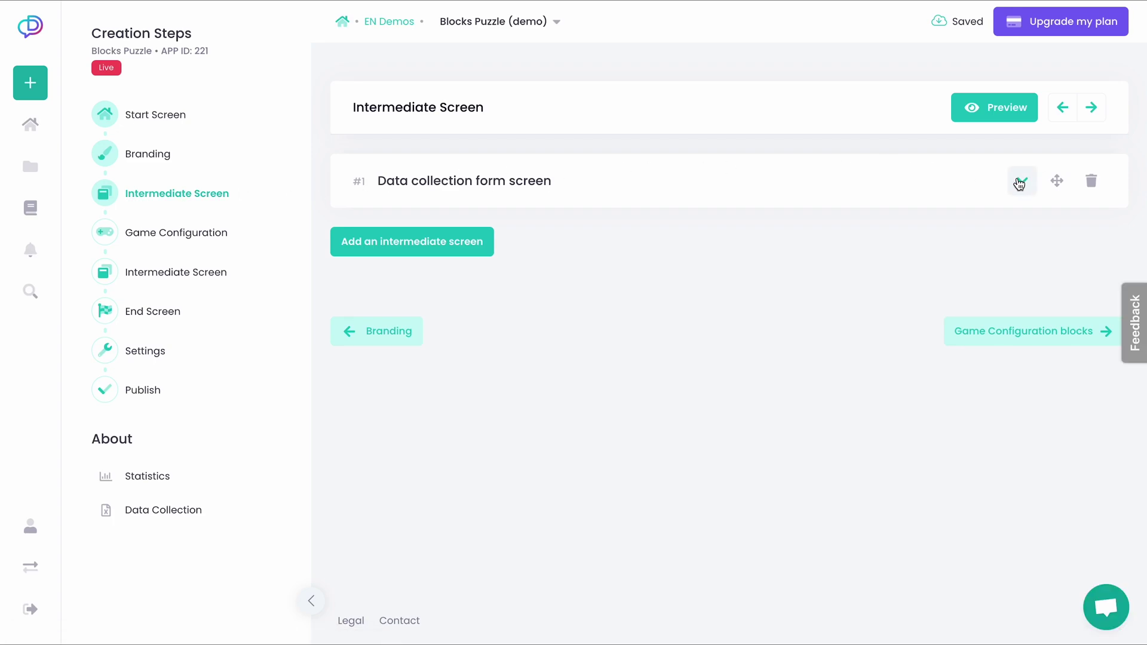
pyautogui.click(1020, 183)
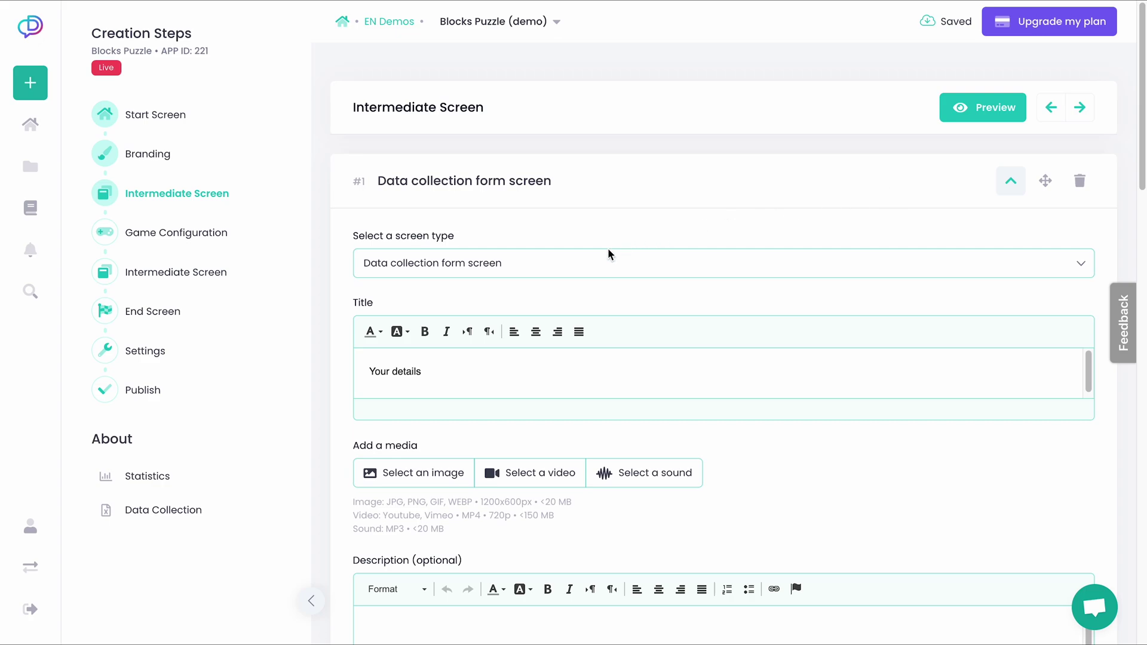
pyautogui.scroll(-5, 583, 296)
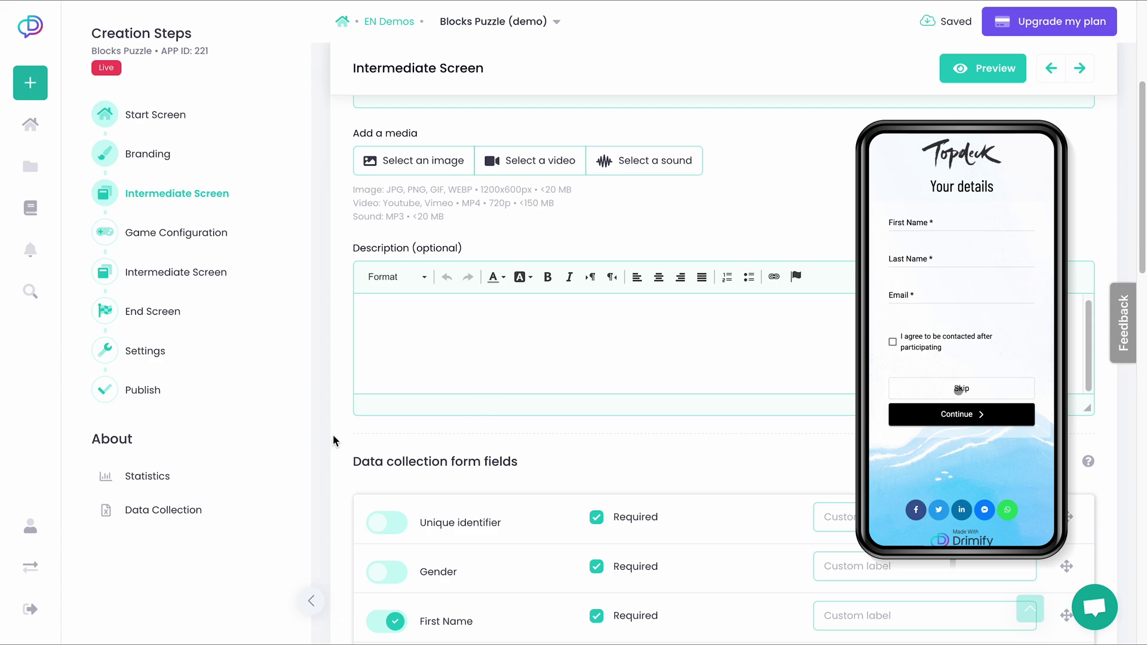
pyautogui.scroll(-2, 334, 440)
pyautogui.scroll(-5, 336, 442)
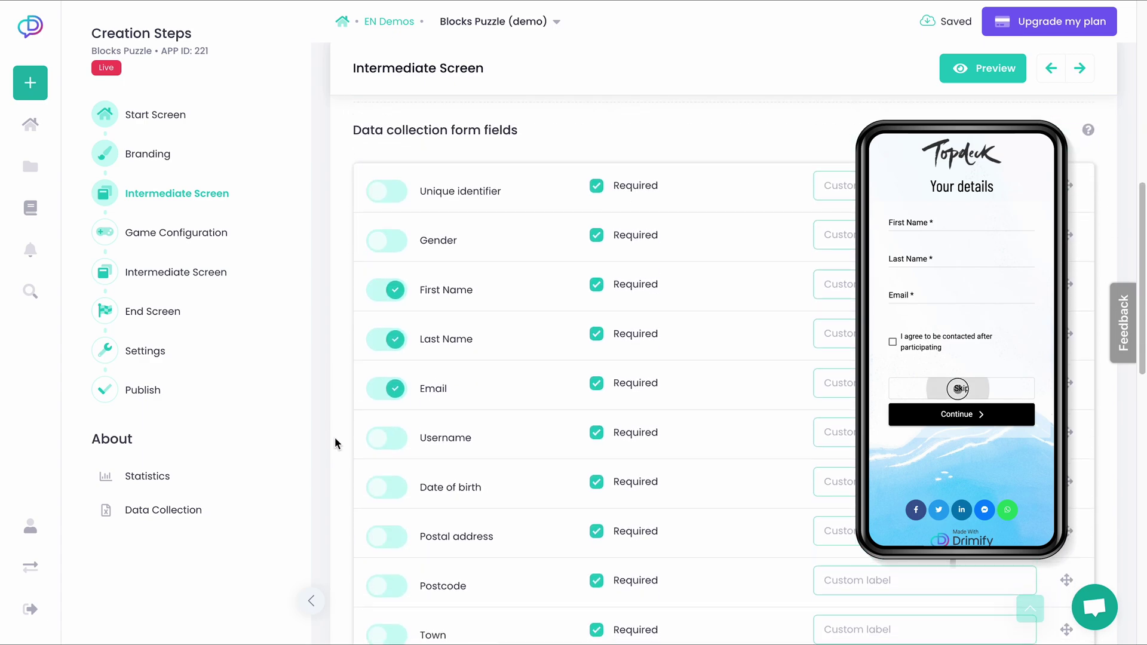
pyautogui.scroll(-5, 483, 400)
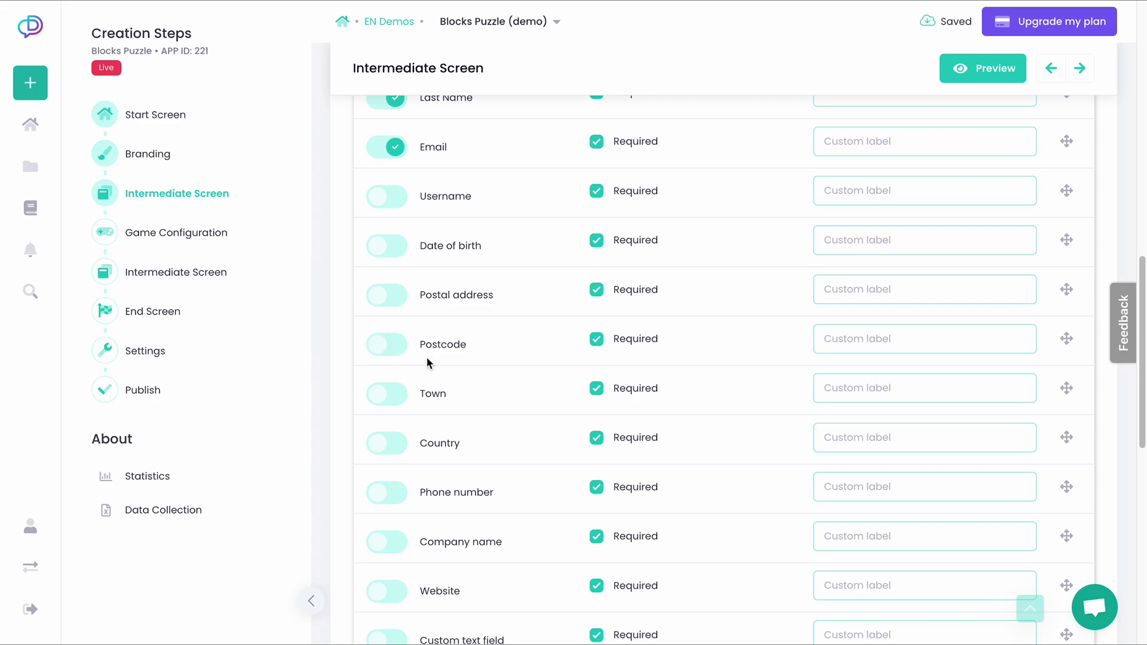
pyautogui.scroll(-3, 449, 373)
pyautogui.scroll(-4, 471, 396)
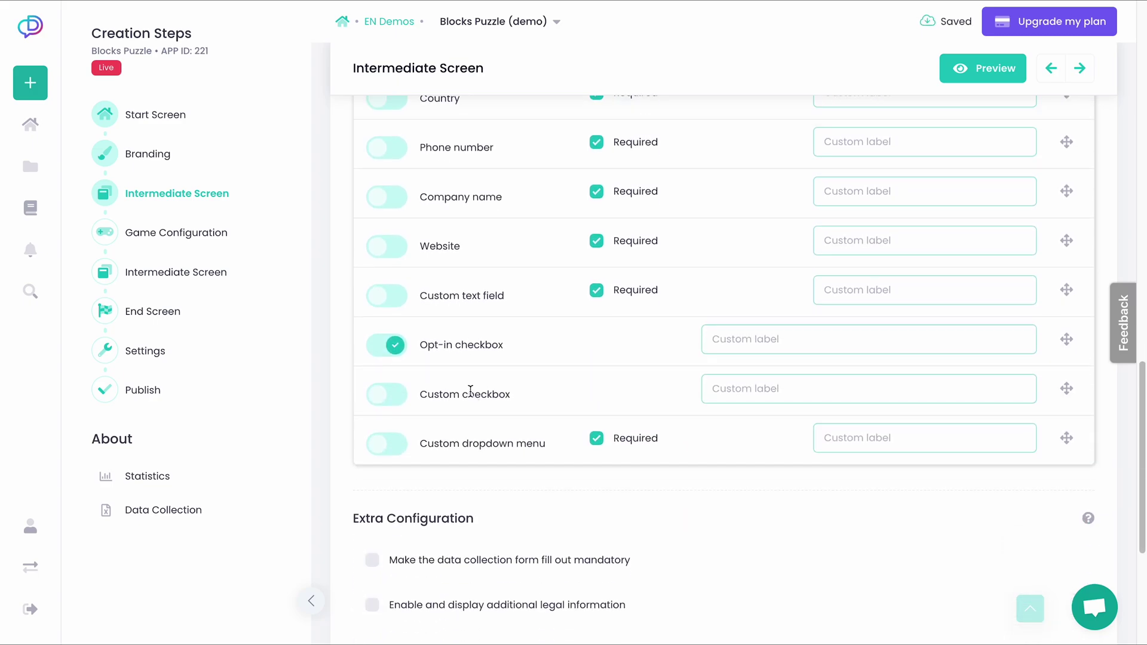
pyautogui.scroll(-2, 470, 392)
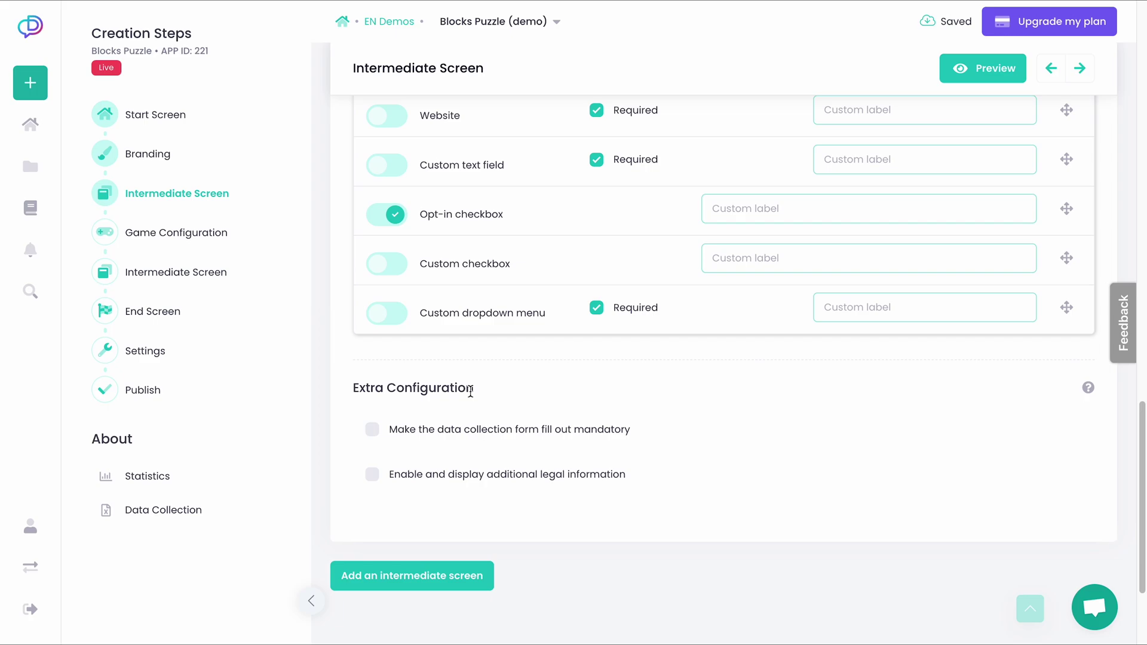
pyautogui.scroll(8, 470, 392)
pyautogui.scroll(10, 471, 391)
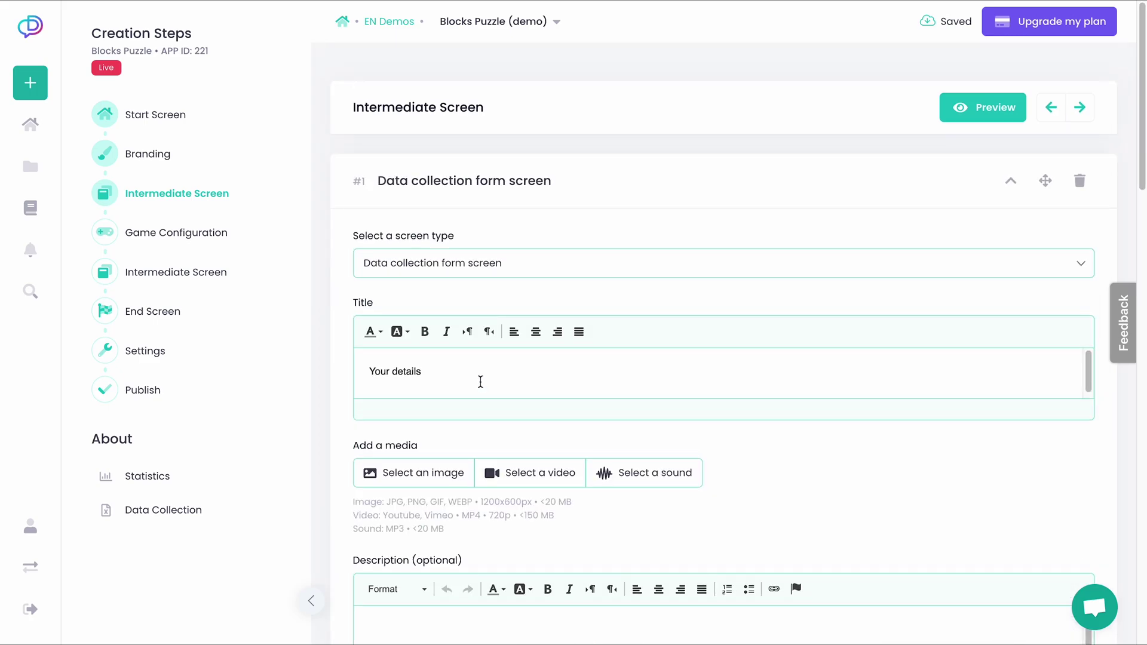
# Try the Interactive content and Social media page links screen types for the intermediate screen
pyautogui.click(542, 263)
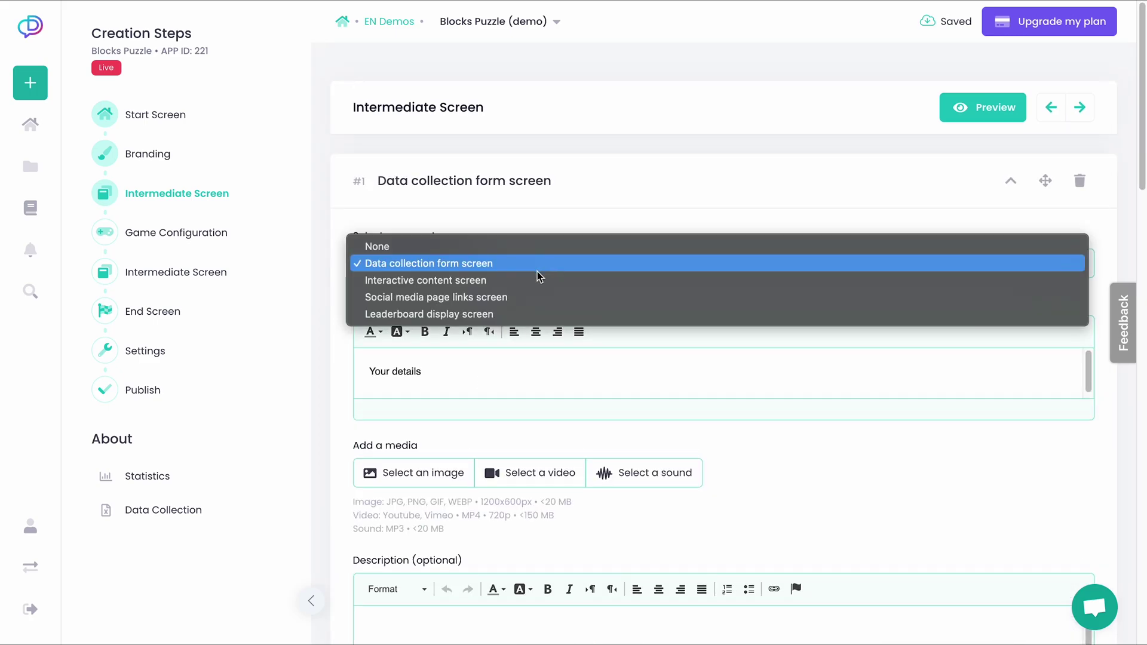
pyautogui.click(536, 280)
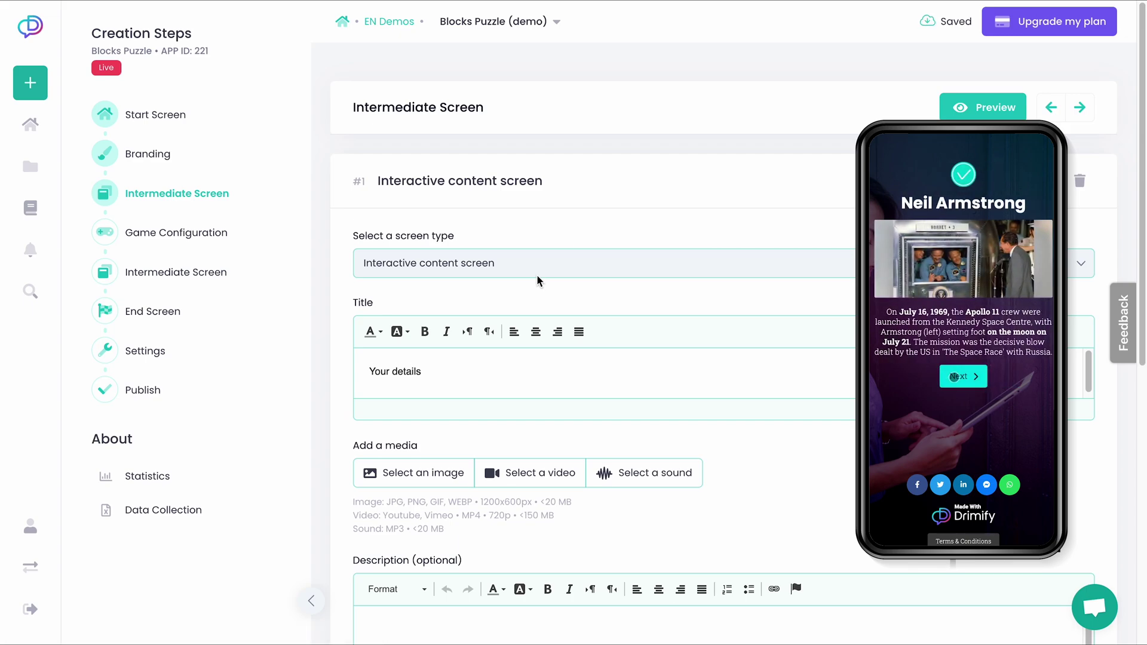
pyautogui.click(534, 264)
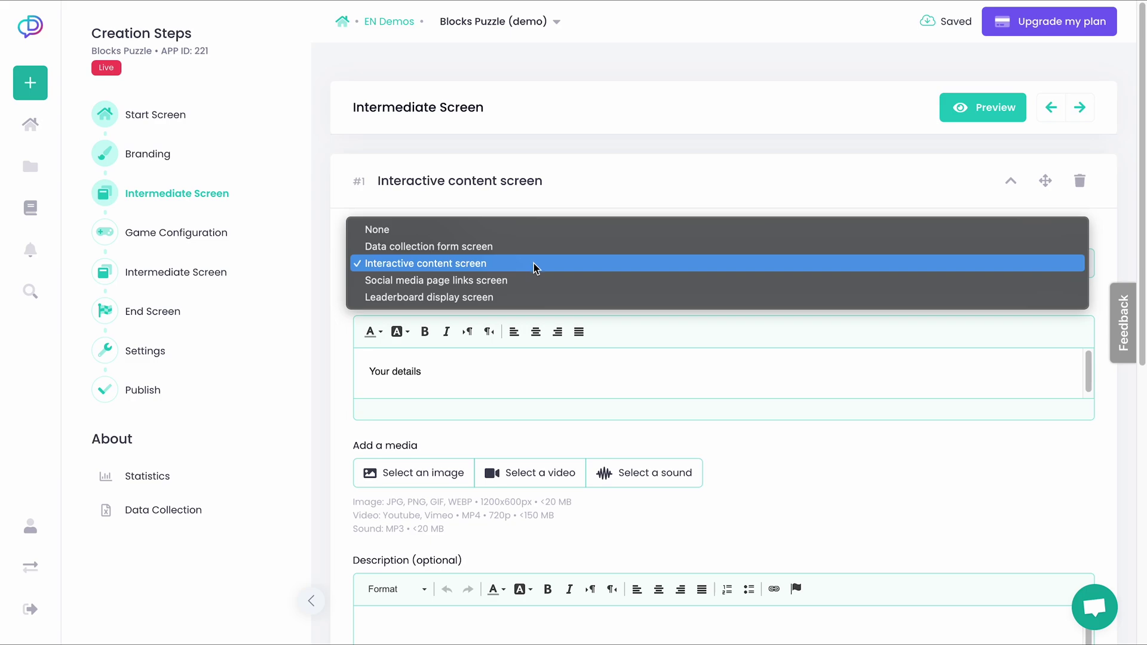
pyautogui.click(533, 281)
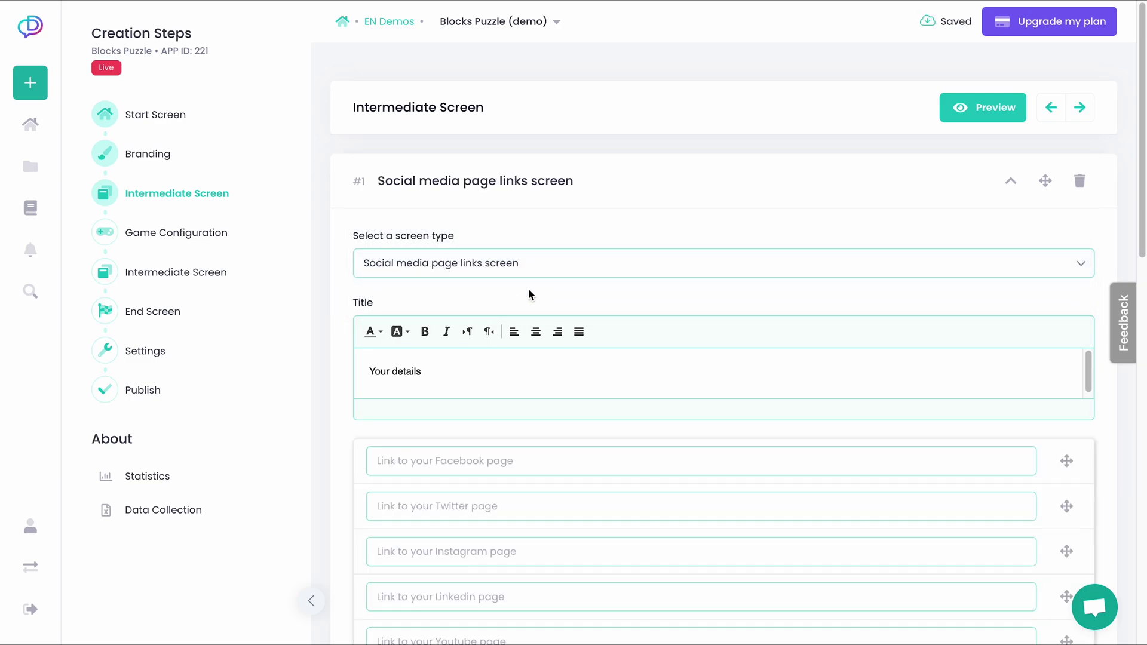
pyautogui.scroll(-4, 528, 288)
pyautogui.scroll(-10, 529, 288)
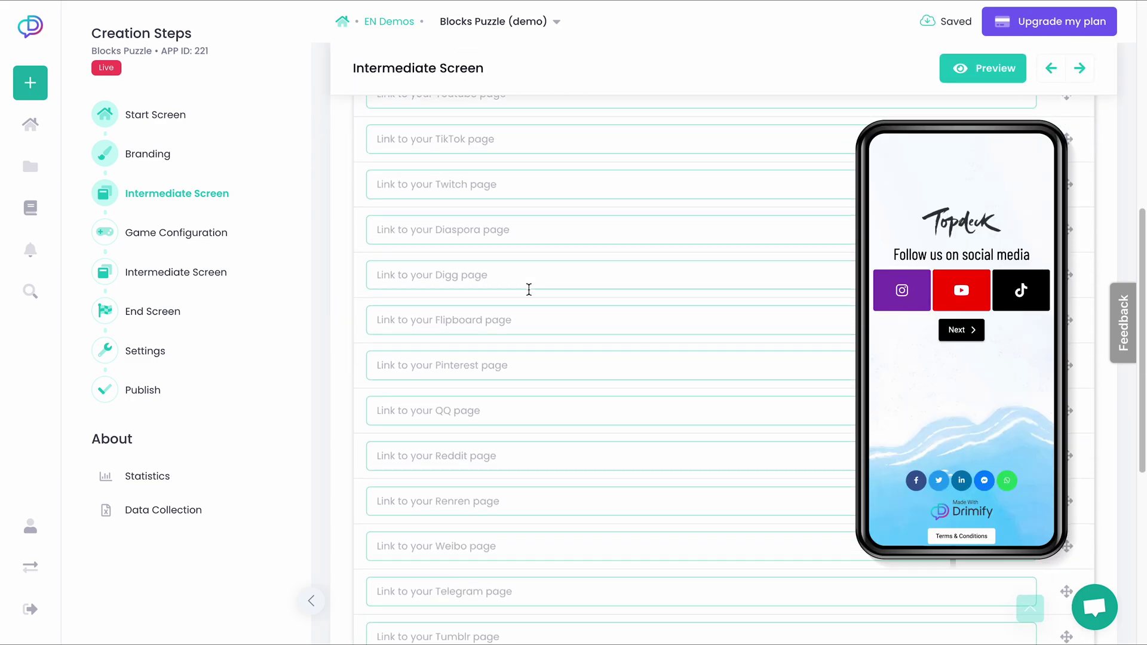
pyautogui.scroll(15, 528, 294)
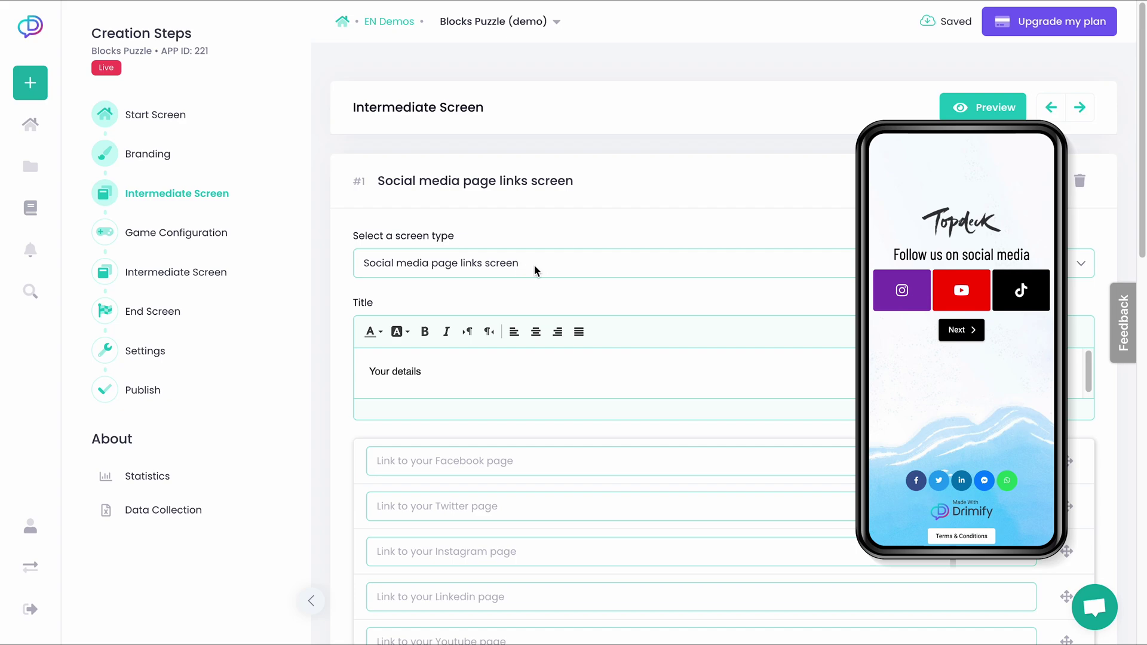
pyautogui.click(542, 267)
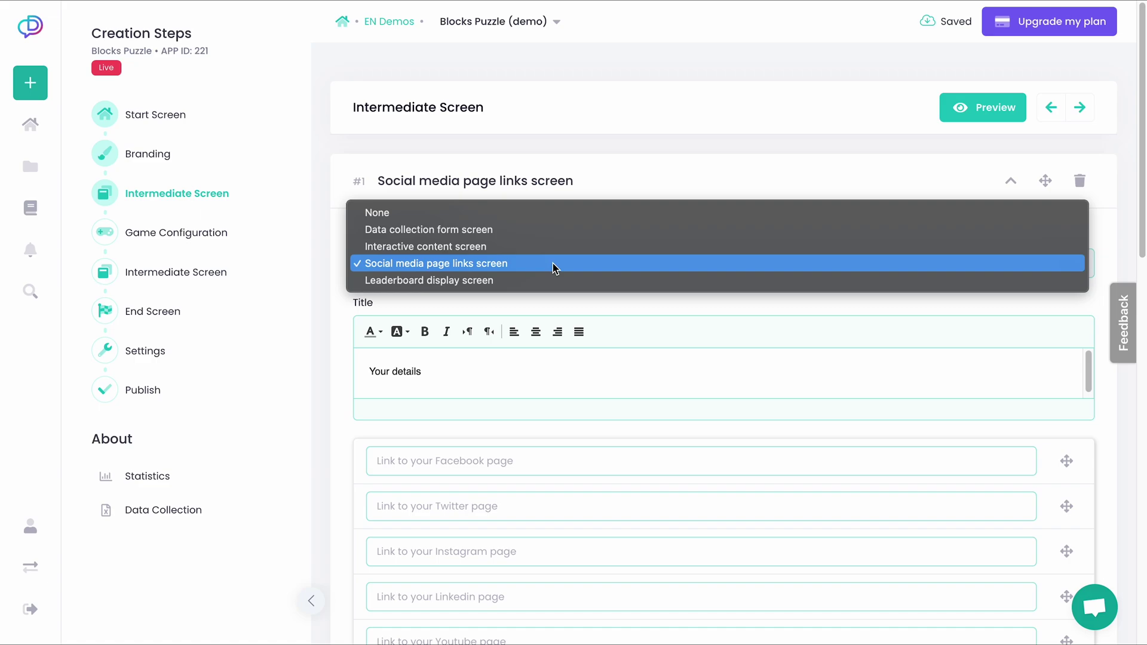
# Try Leaderboard display screen, then revert to Data collection form screen and collapse it
pyautogui.click(556, 280)
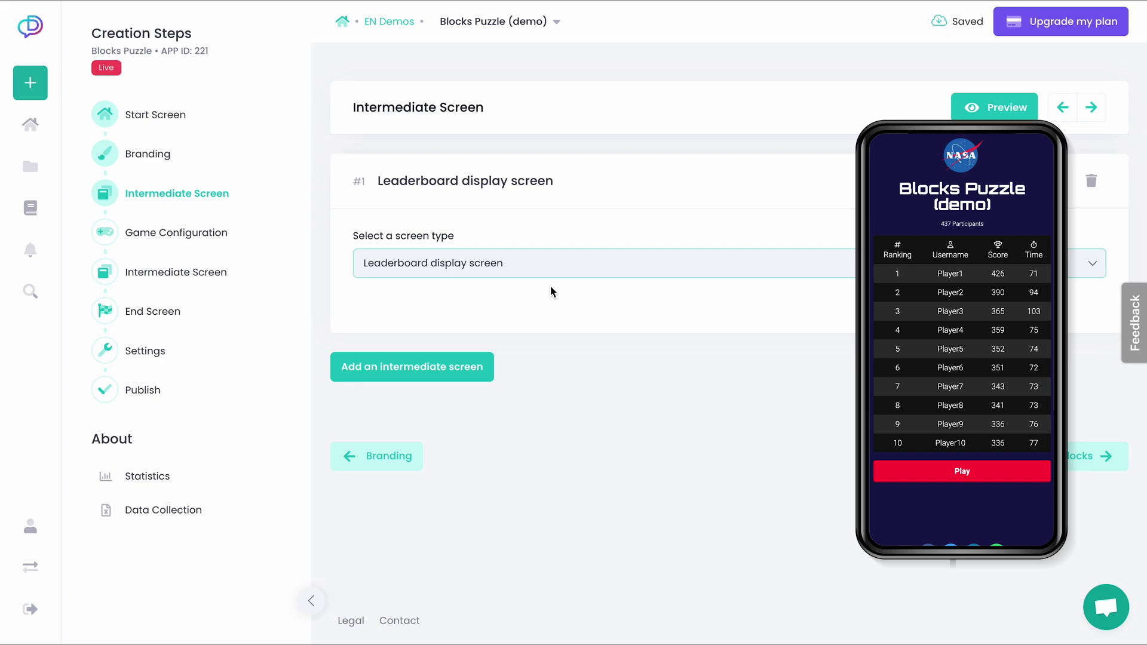
pyautogui.click(536, 263)
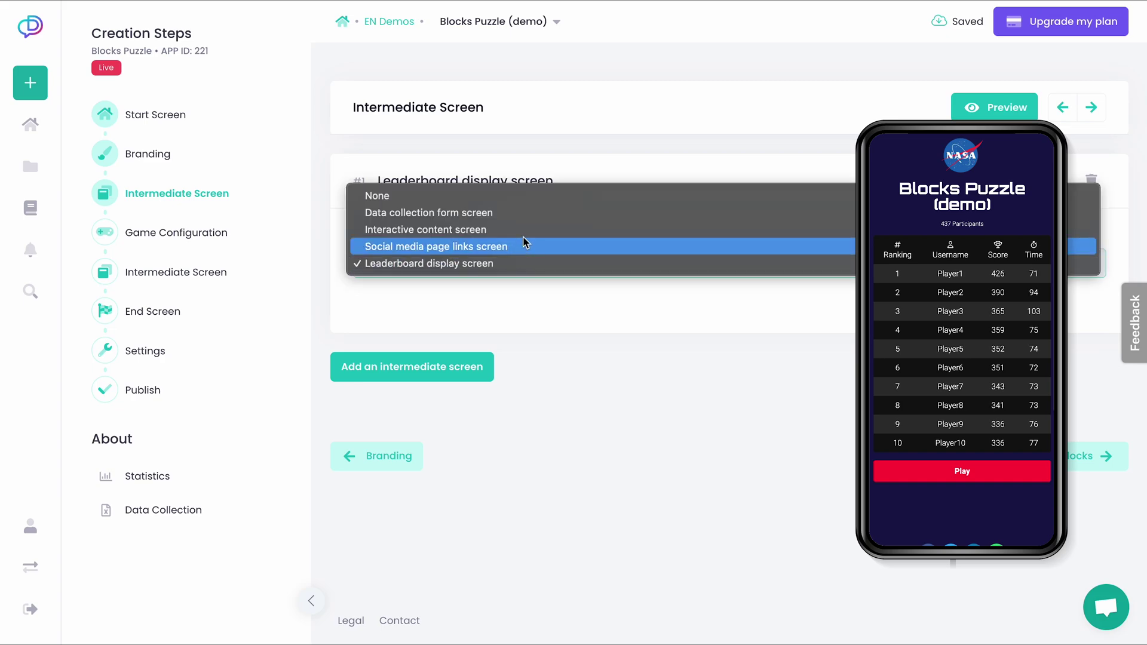
pyautogui.click(513, 214)
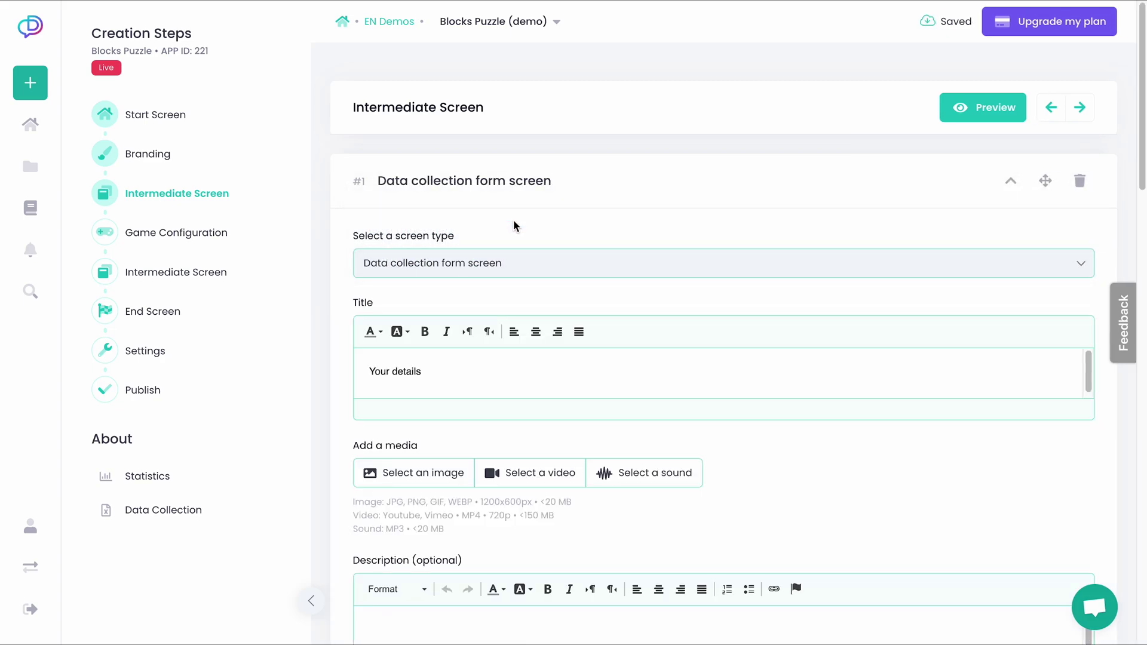
pyautogui.click(1011, 181)
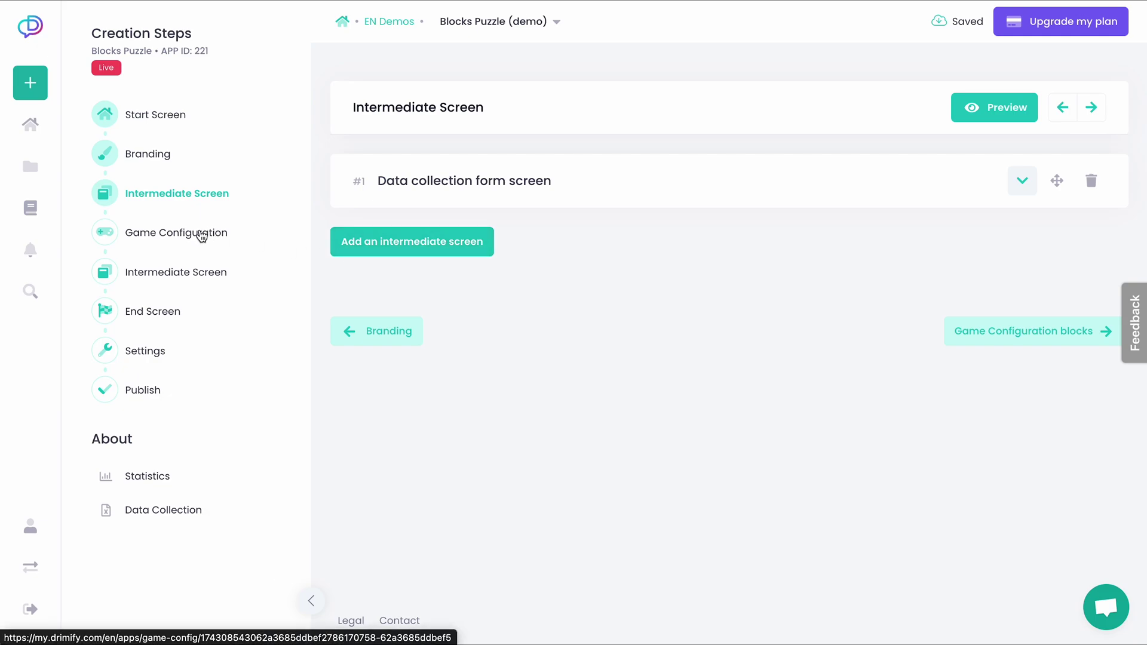
# Review Game Configuration's block images, the 300x300px size hint, and How To Play sections
pyautogui.click(189, 234)
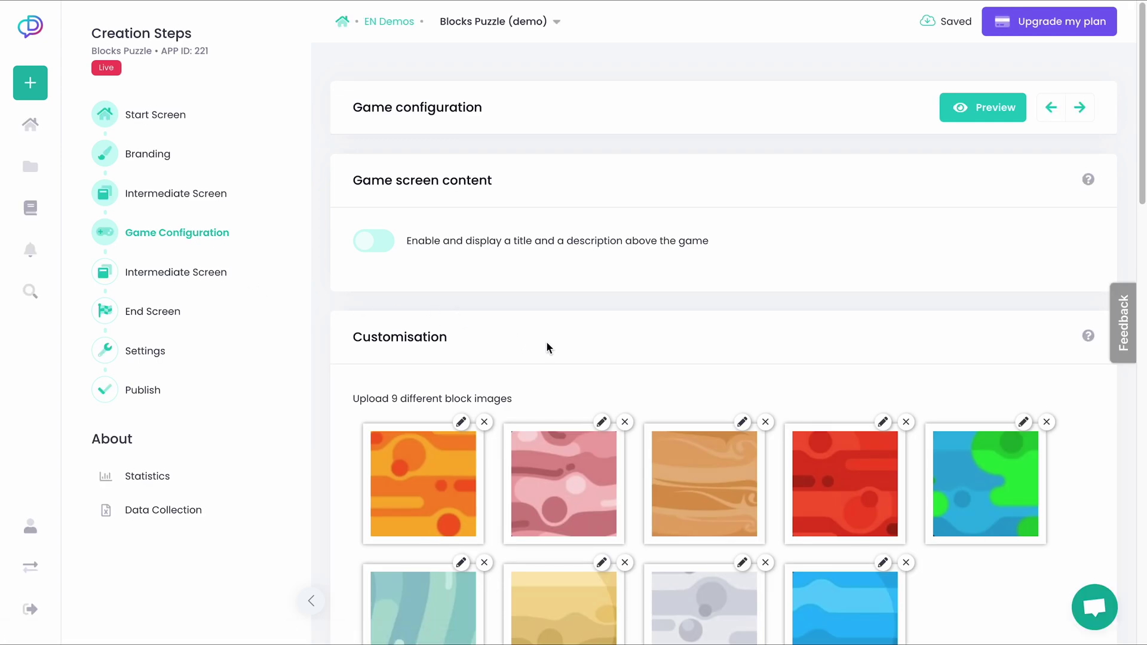
pyautogui.scroll(-3, 546, 348)
pyautogui.scroll(-3, 547, 342)
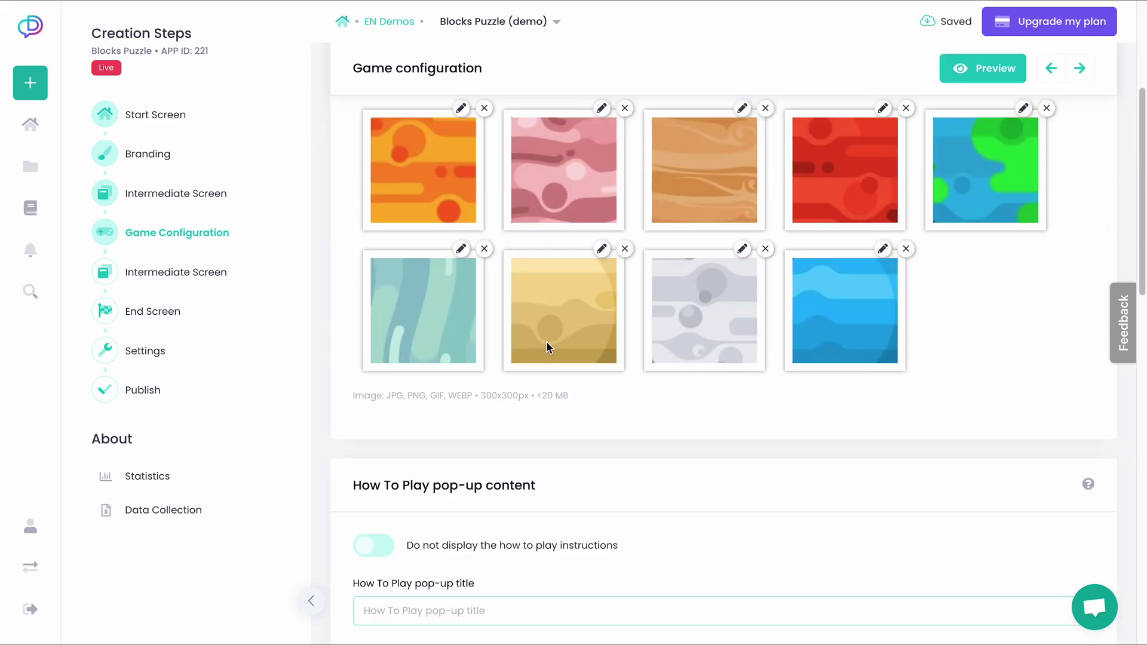
pyautogui.scroll(3, 547, 342)
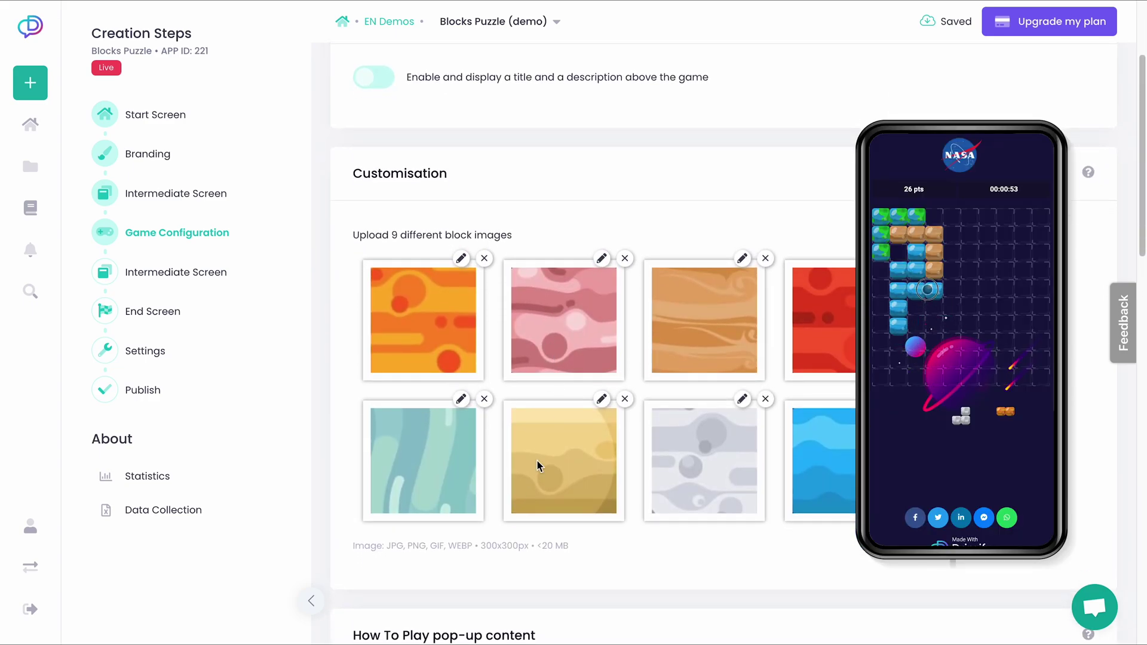
pyautogui.moveTo(481, 545); pyautogui.dragTo(529, 545)
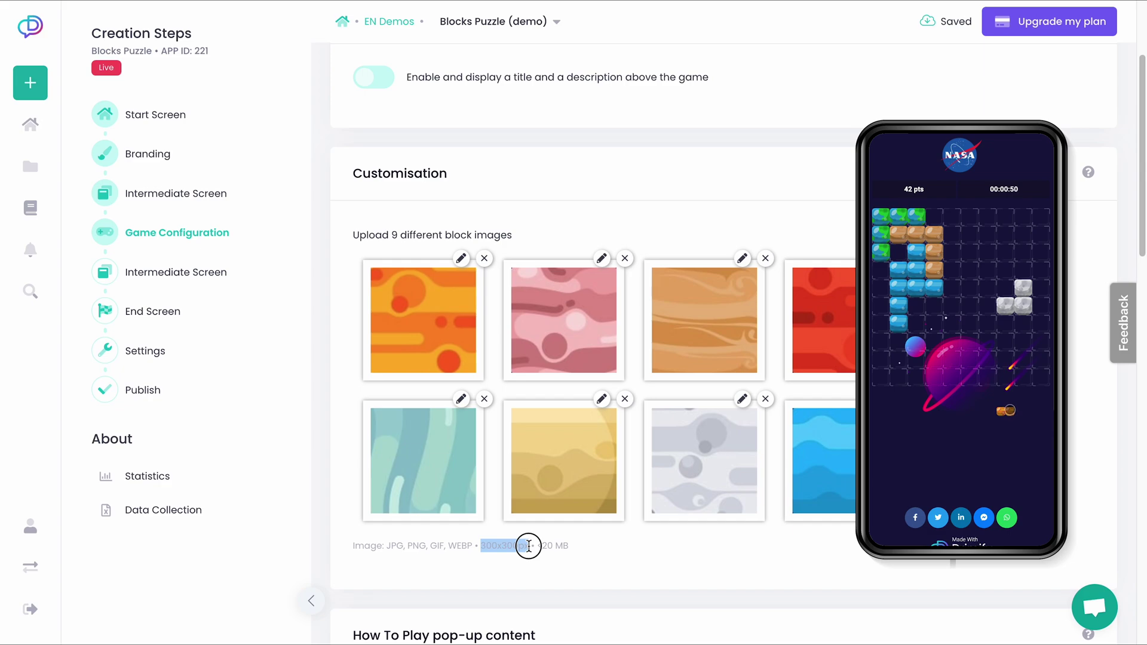
pyautogui.click(542, 571)
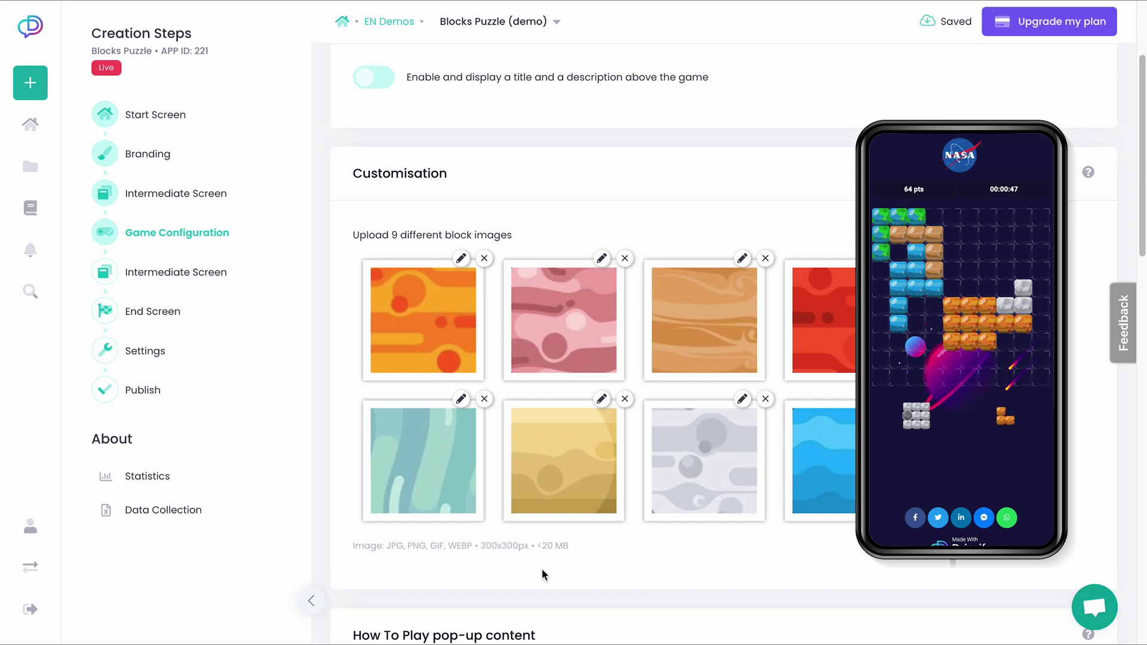
pyautogui.scroll(-7, 542, 570)
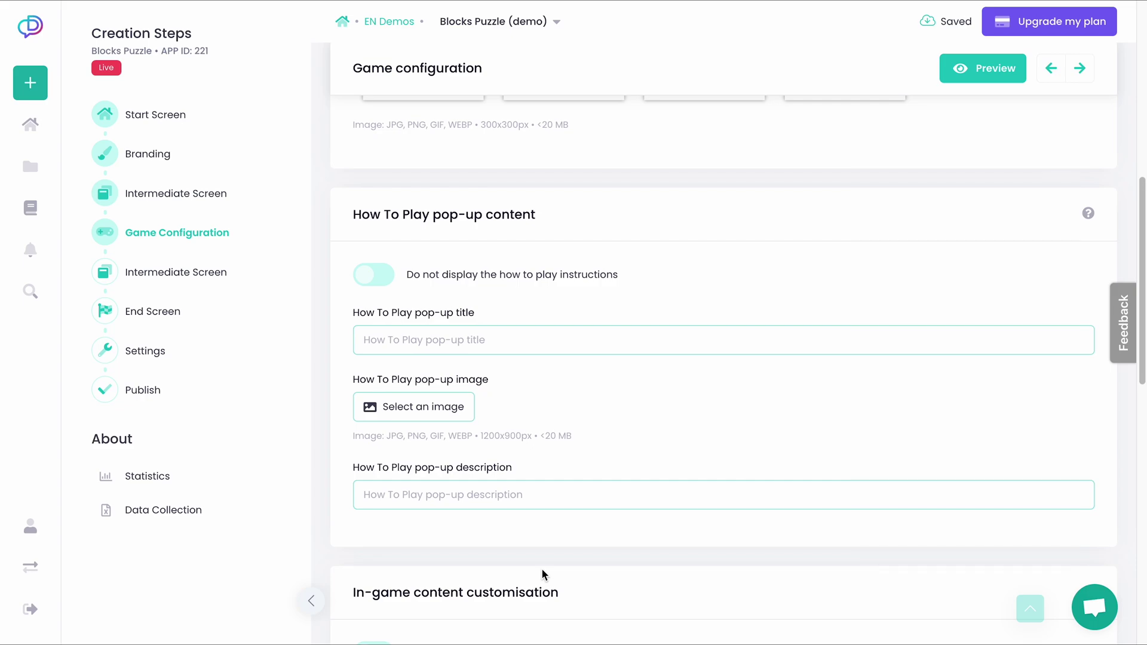
pyautogui.scroll(-3, 542, 569)
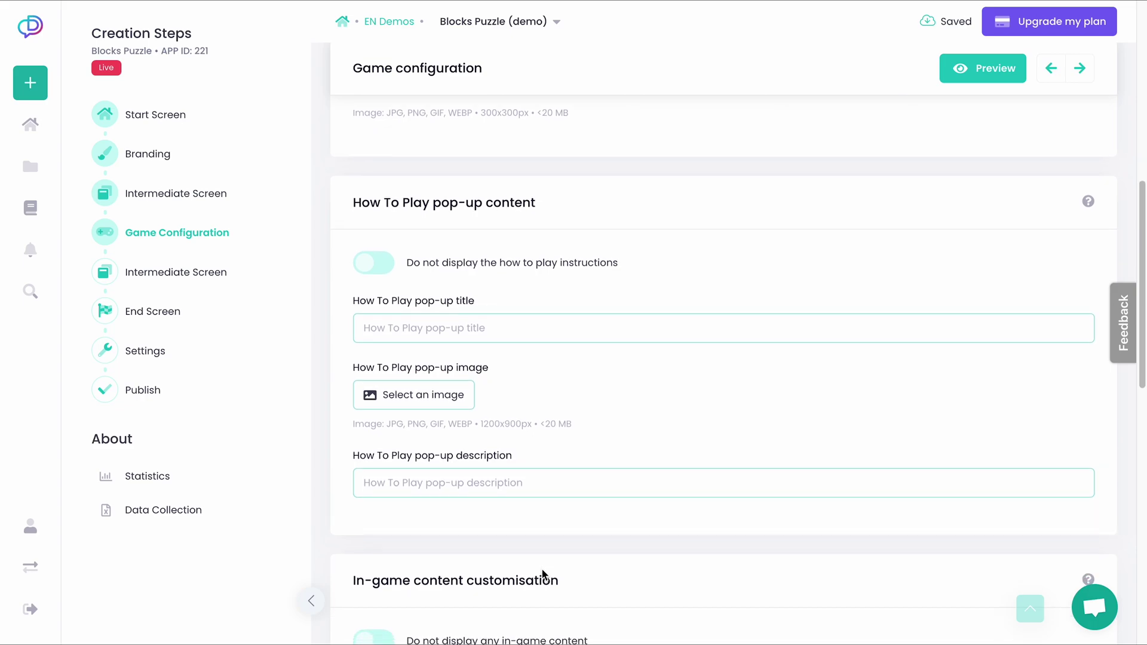
pyautogui.scroll(-4, 541, 568)
pyautogui.scroll(9, 541, 568)
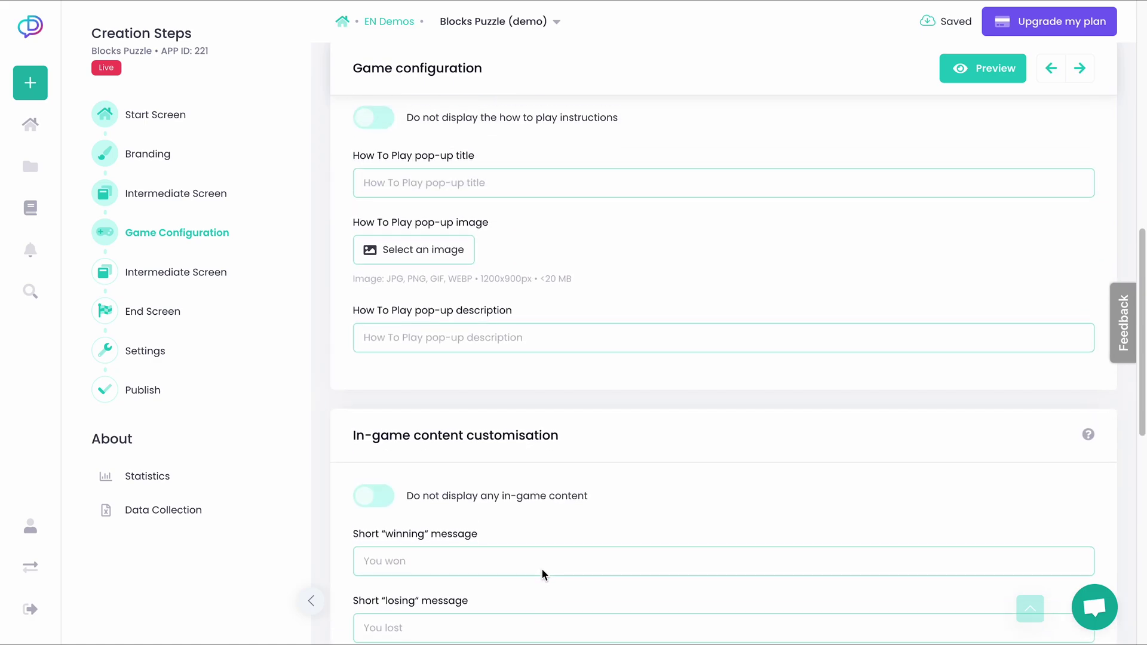
pyautogui.scroll(7, 542, 569)
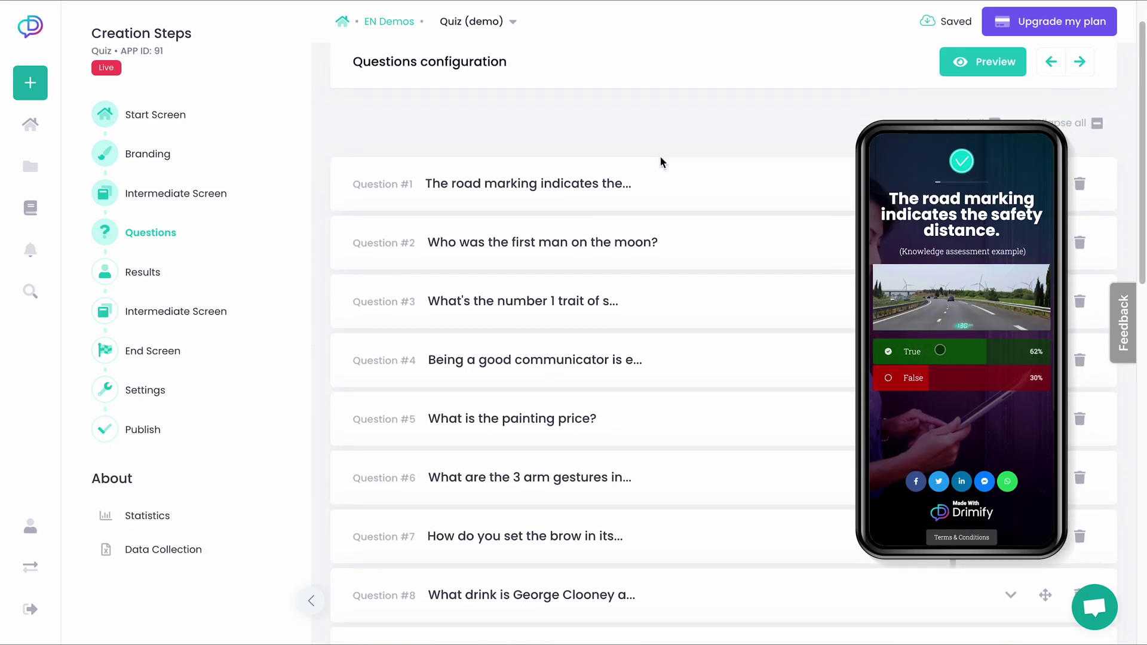
pyautogui.scroll(-15, 679, 282)
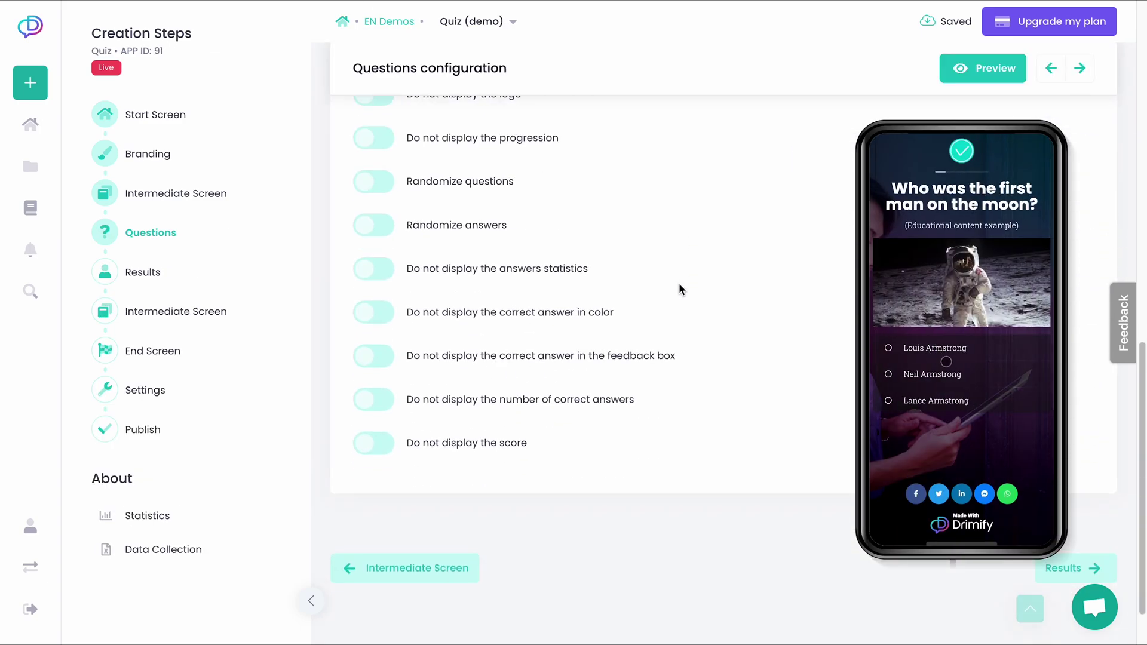
pyautogui.scroll(15, 679, 284)
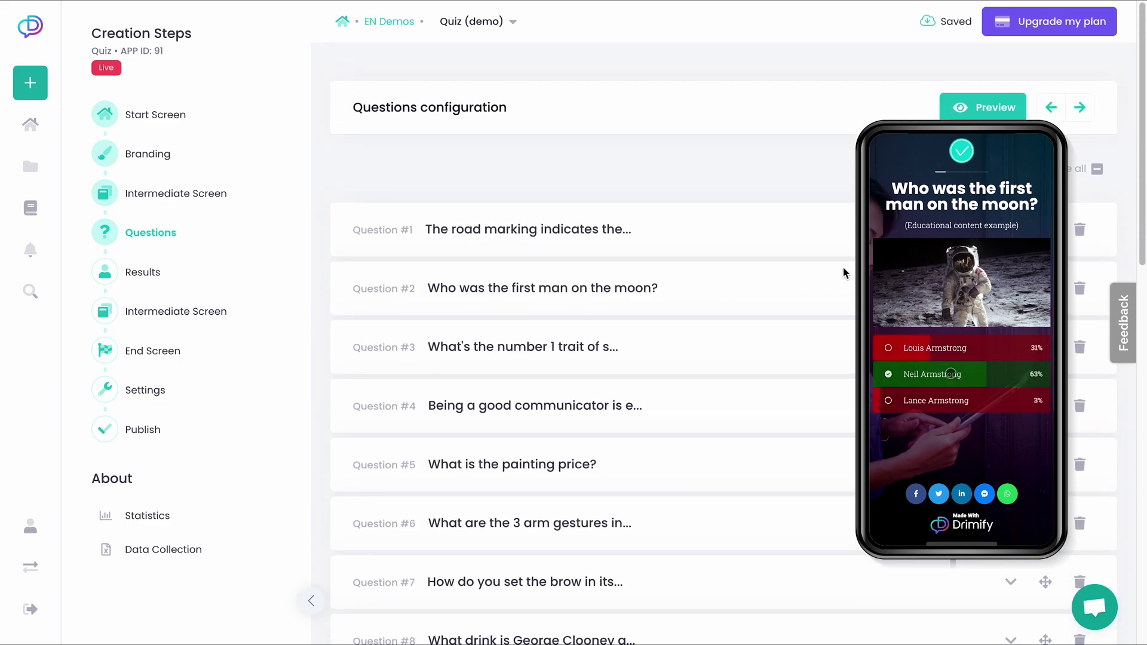
pyautogui.click(1010, 230)
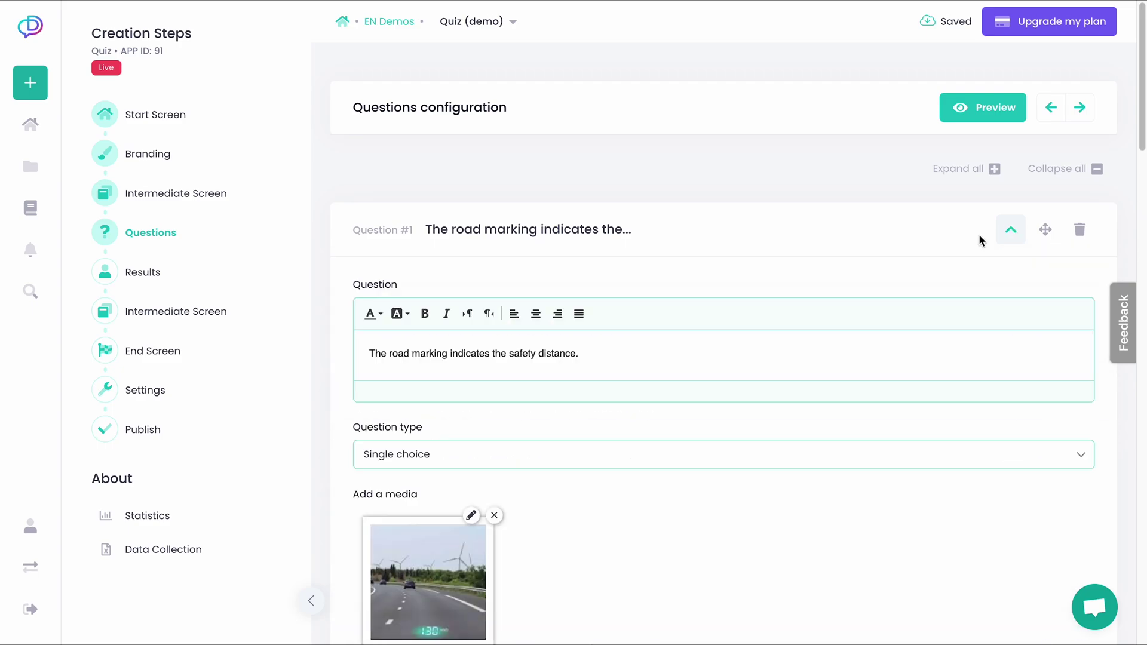
pyautogui.scroll(-2, 765, 368)
pyautogui.scroll(-5, 746, 448)
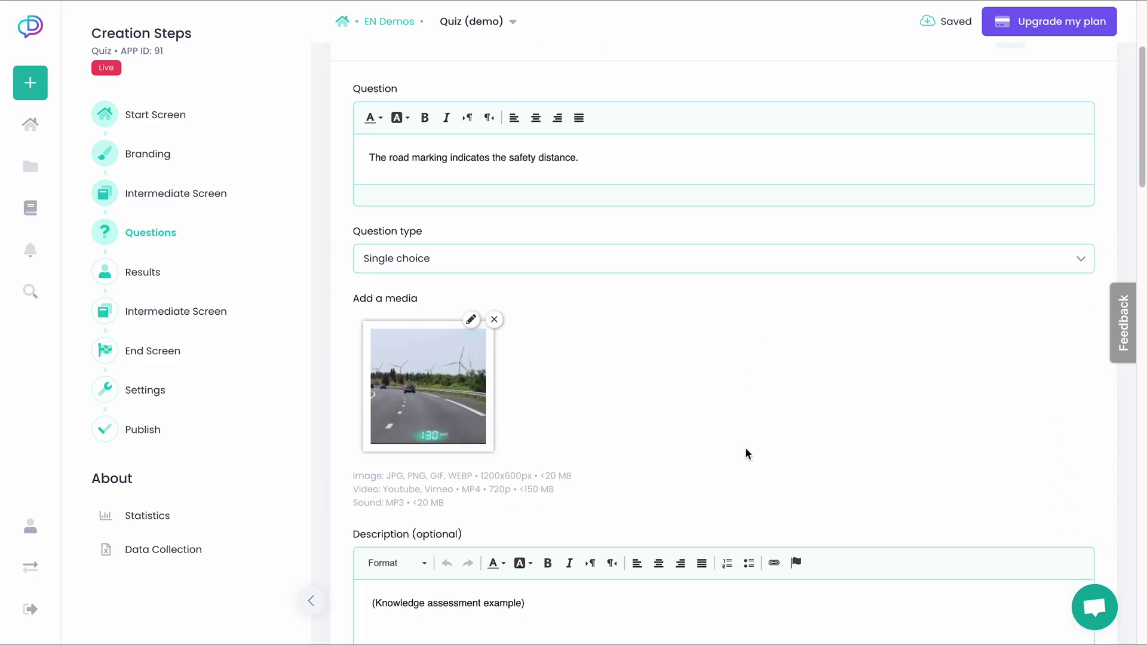
pyautogui.scroll(-8, 746, 448)
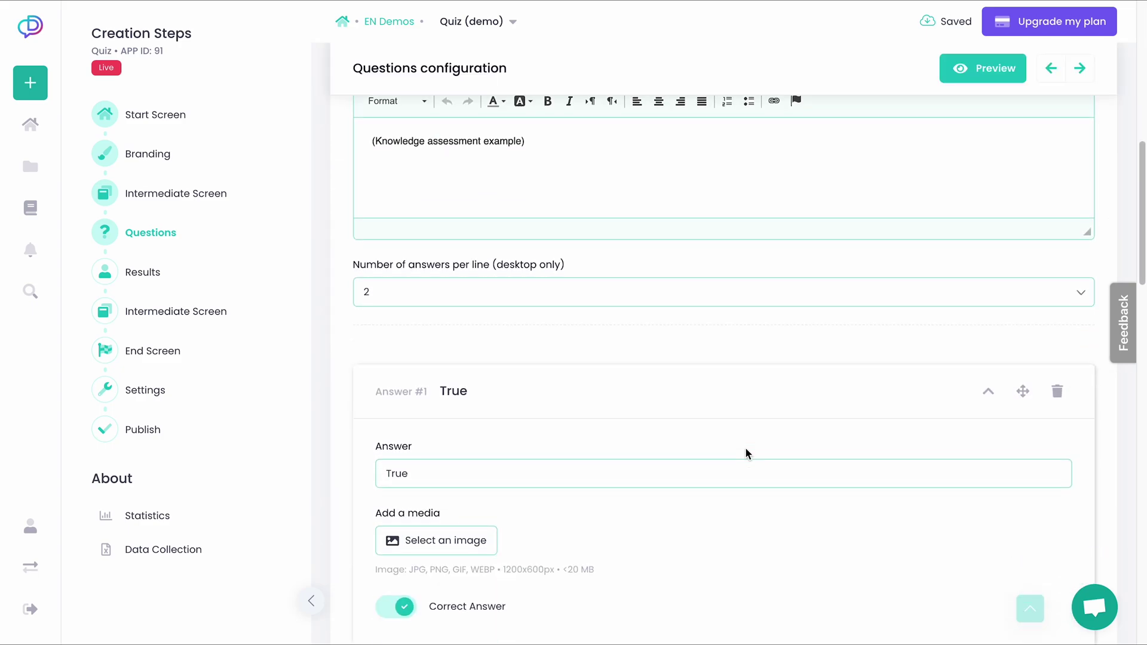
pyautogui.scroll(1, 746, 453)
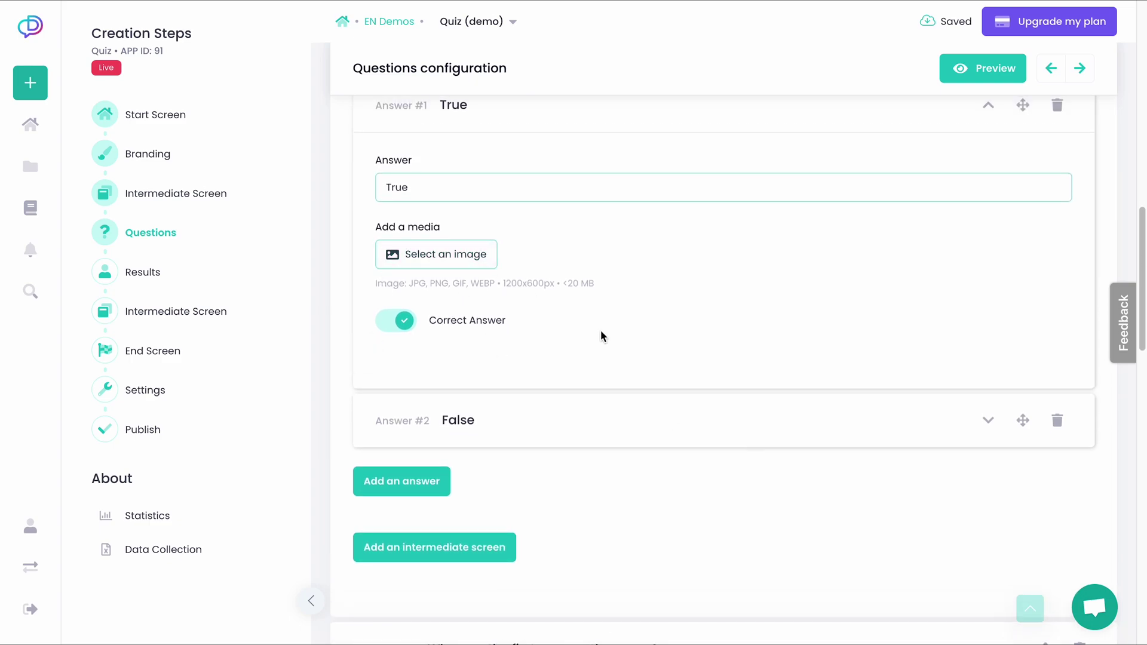
pyautogui.scroll(10, 600, 336)
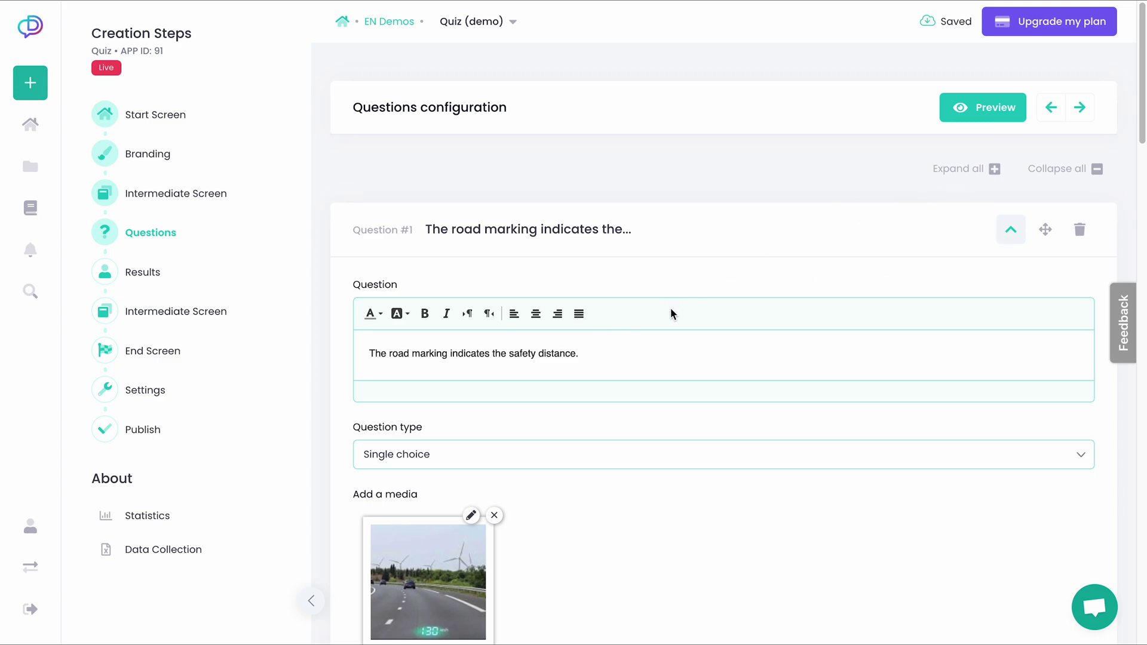
pyautogui.scroll(-1, 534, 450)
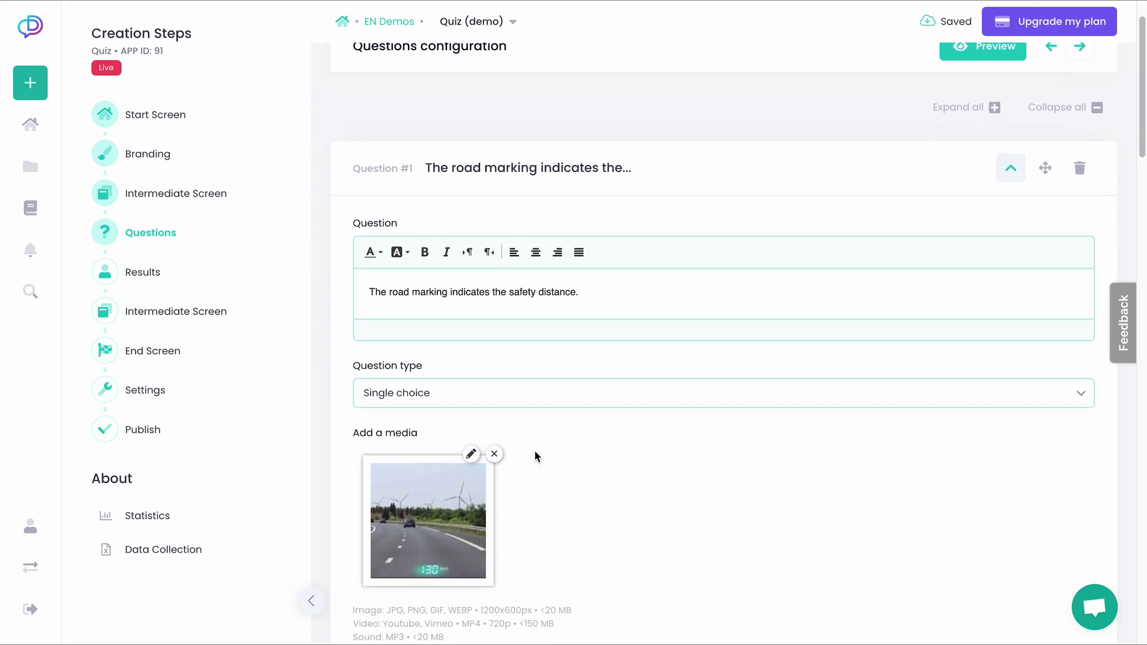
pyautogui.click(535, 383)
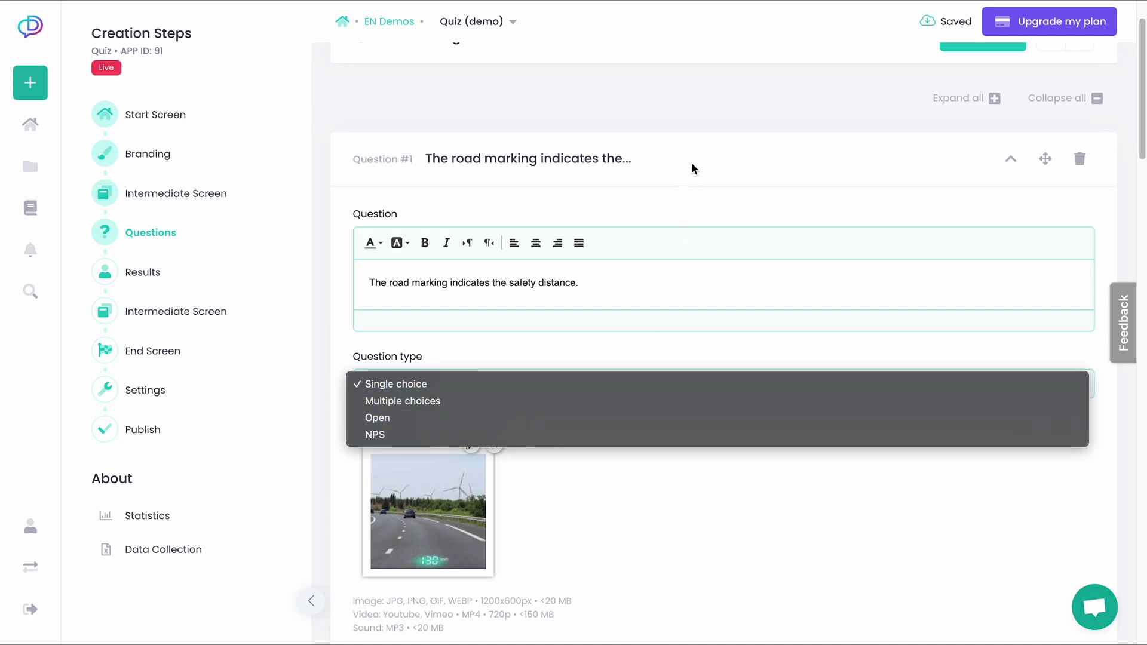
pyautogui.click(708, 156)
pyautogui.click(1011, 158)
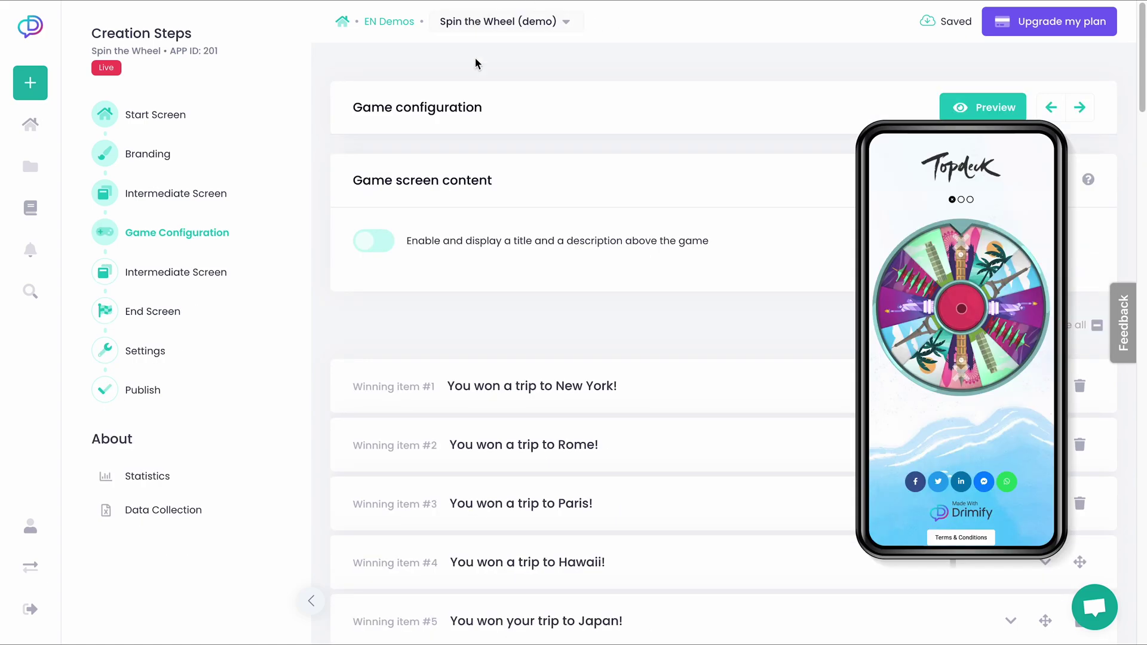
# Expand Spin the Wheel's Winning item #4 and check its fields, including the 10000000 item volume
pyautogui.scroll(-3, 660, 299)
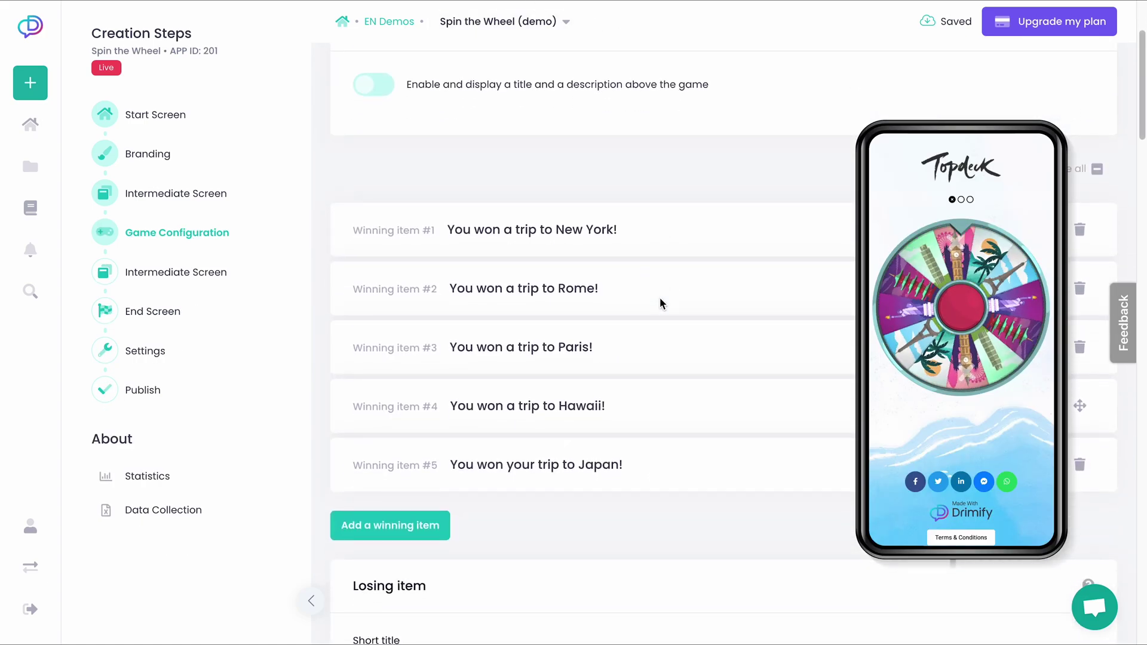
pyautogui.scroll(-10, 660, 296)
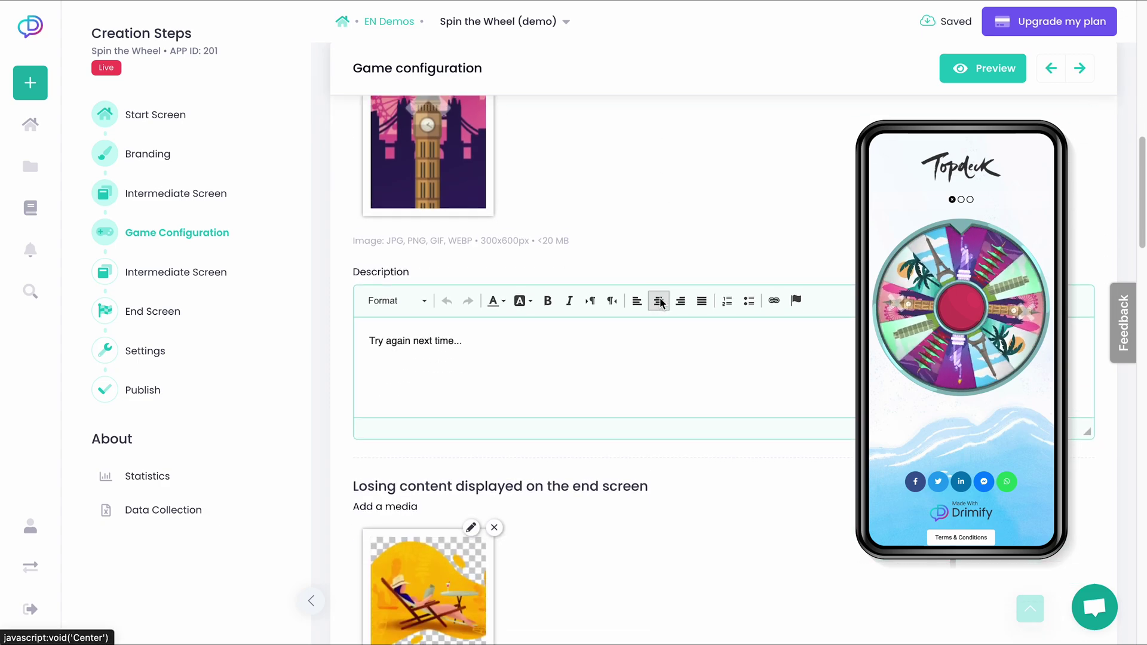
pyautogui.scroll(10, 660, 299)
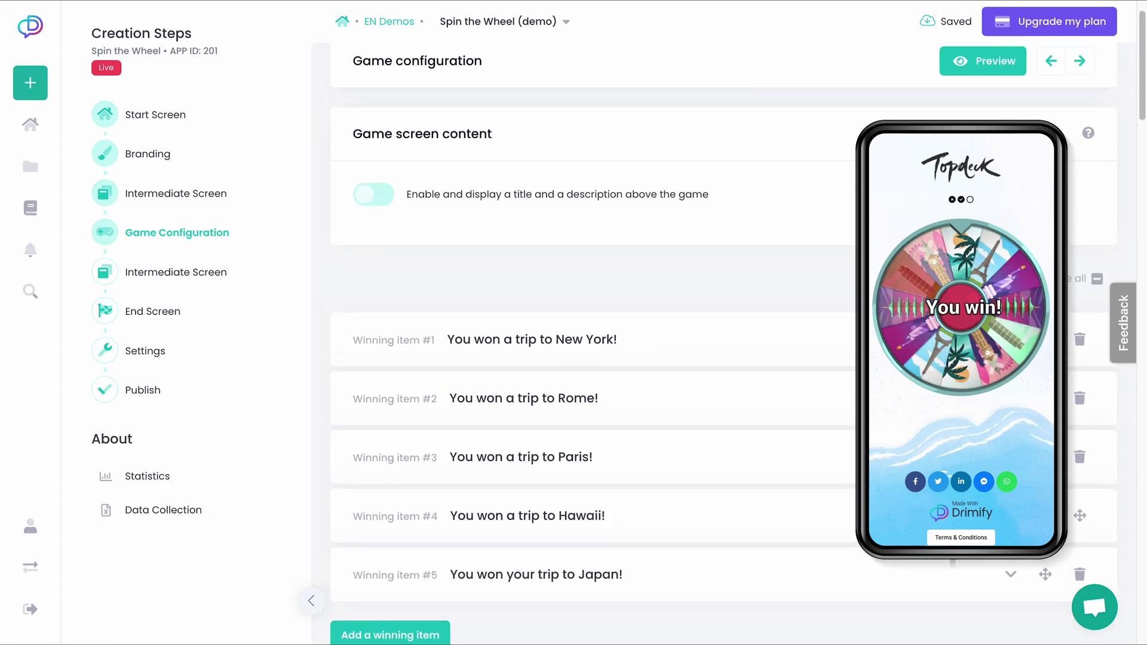
pyautogui.click(1046, 516)
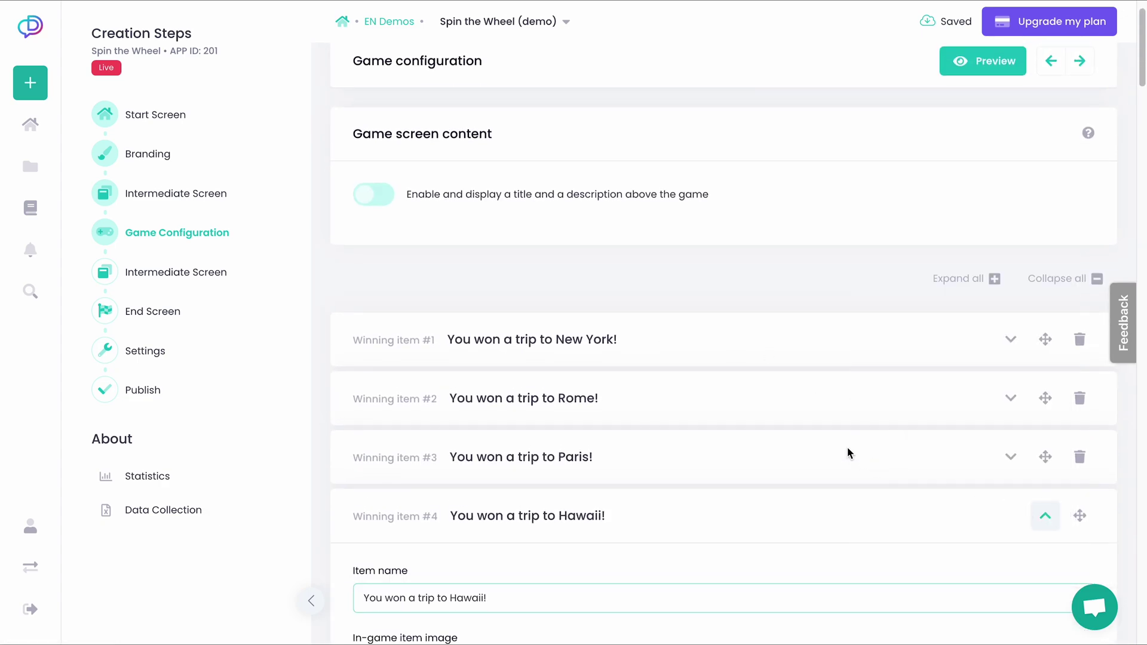
pyautogui.scroll(-5, 848, 453)
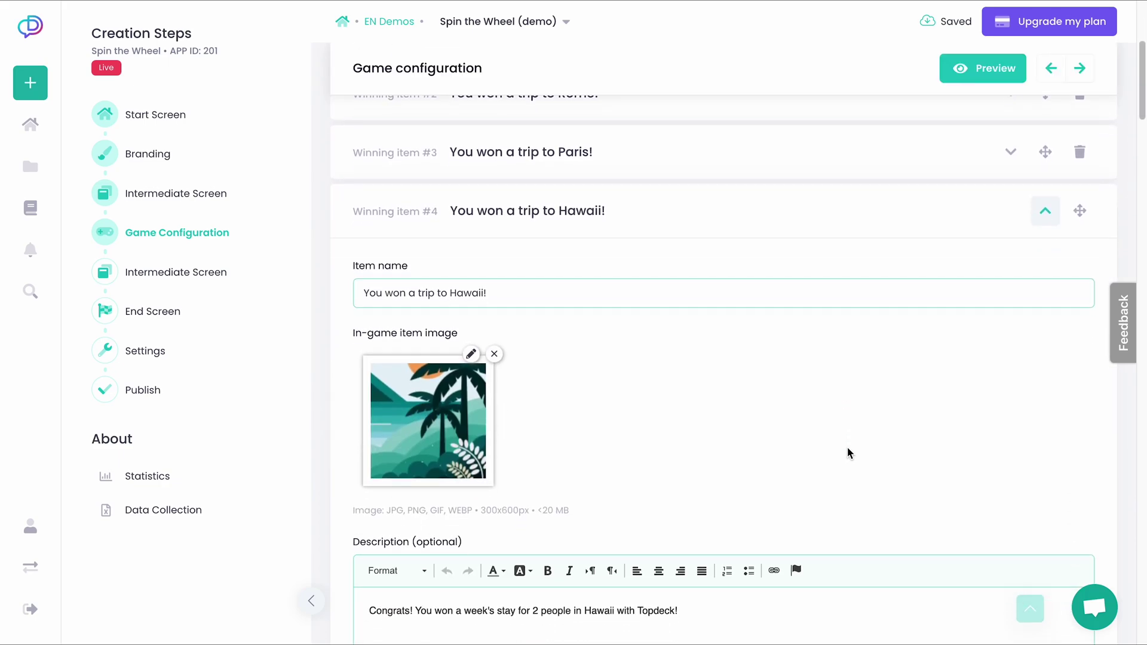
pyautogui.scroll(-5, 606, 364)
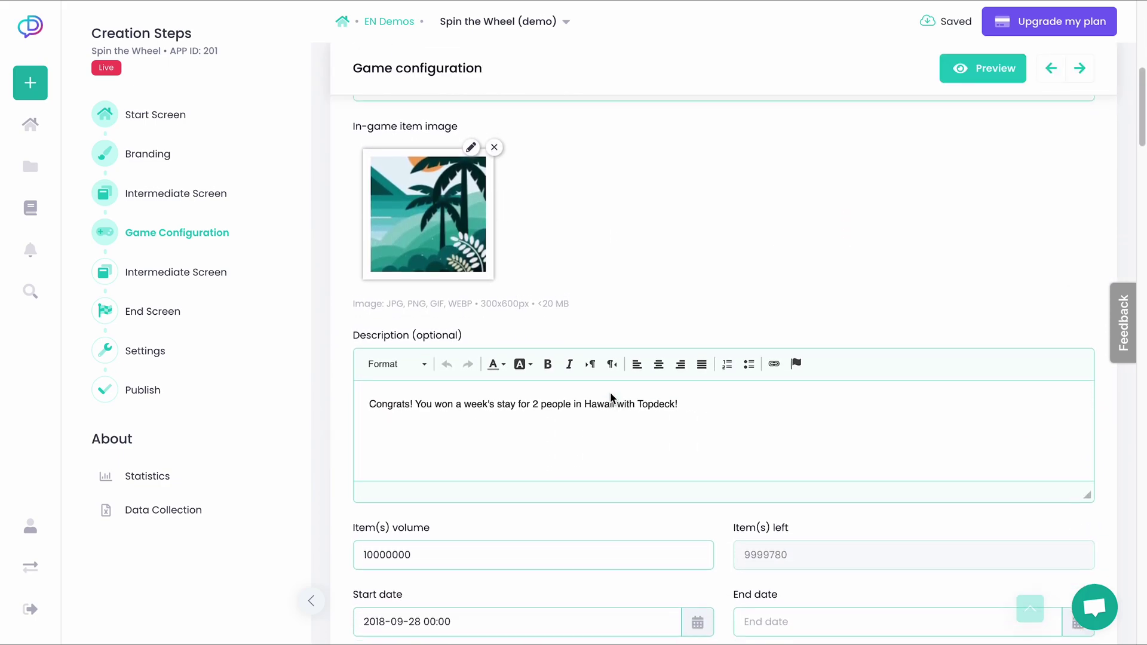
pyautogui.scroll(-3, 611, 393)
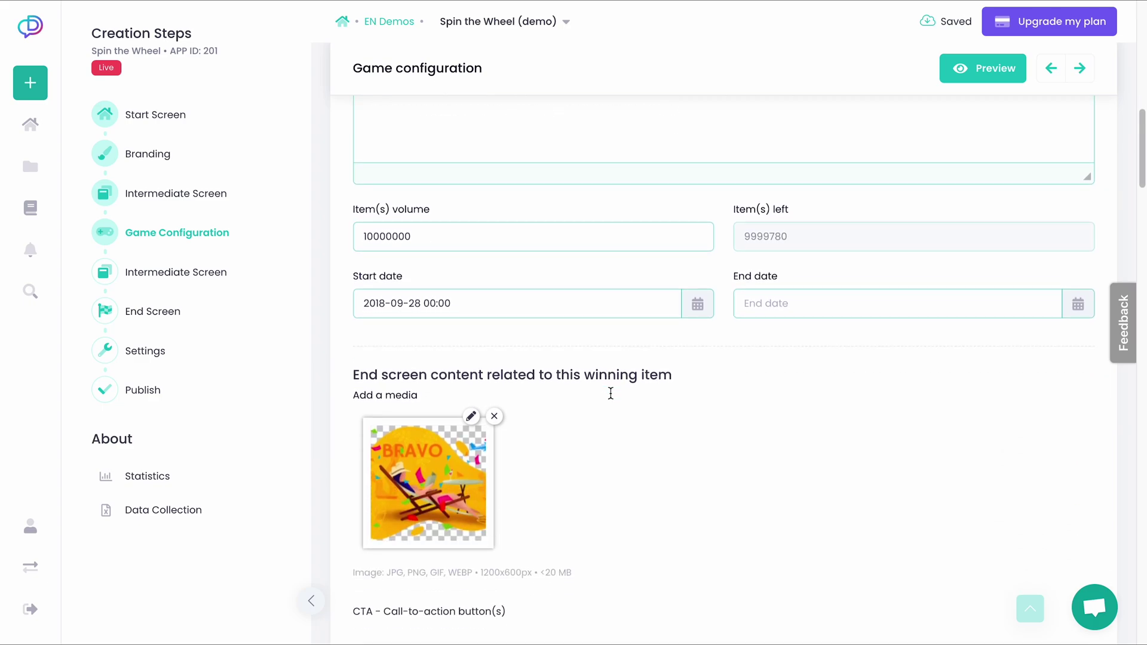
pyautogui.moveTo(429, 238); pyautogui.dragTo(340, 236)
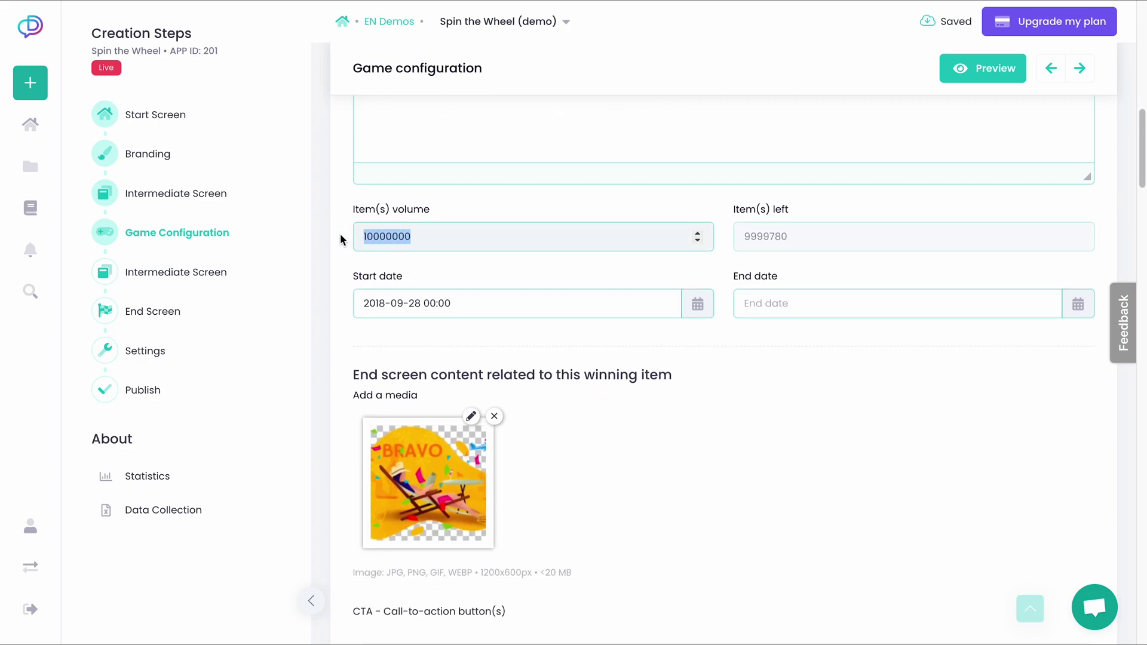
pyautogui.click(343, 240)
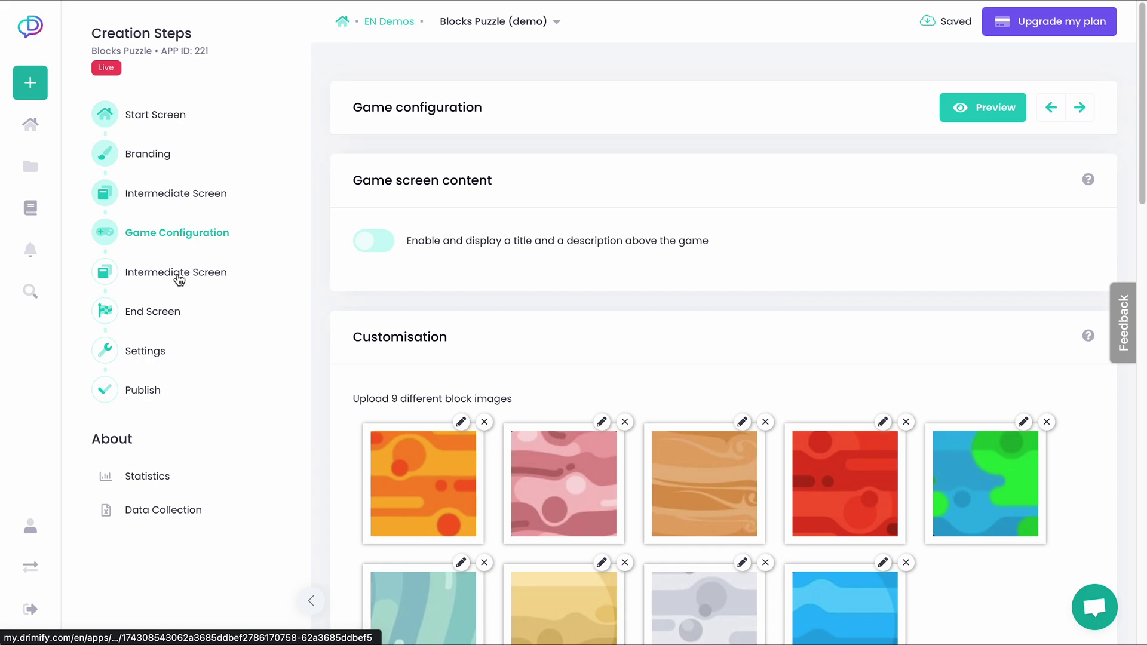
# Confirm intermediate screen #1 stays None, then move to the 'Thanks for playing!' End Screen
pyautogui.click(178, 275)
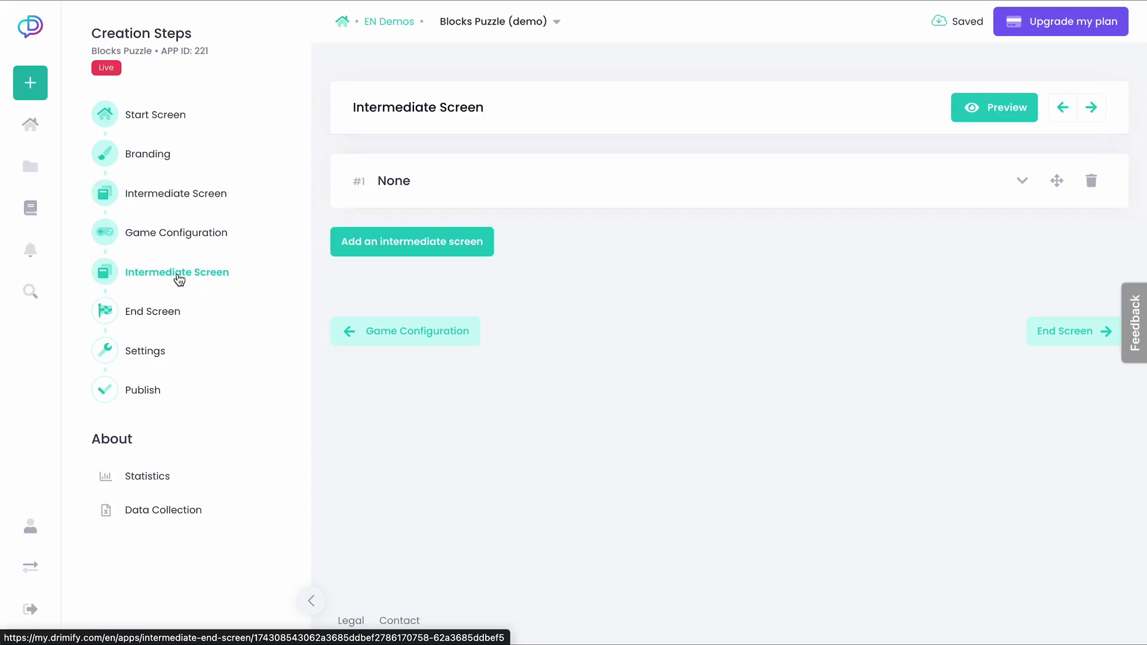
pyautogui.click(1023, 180)
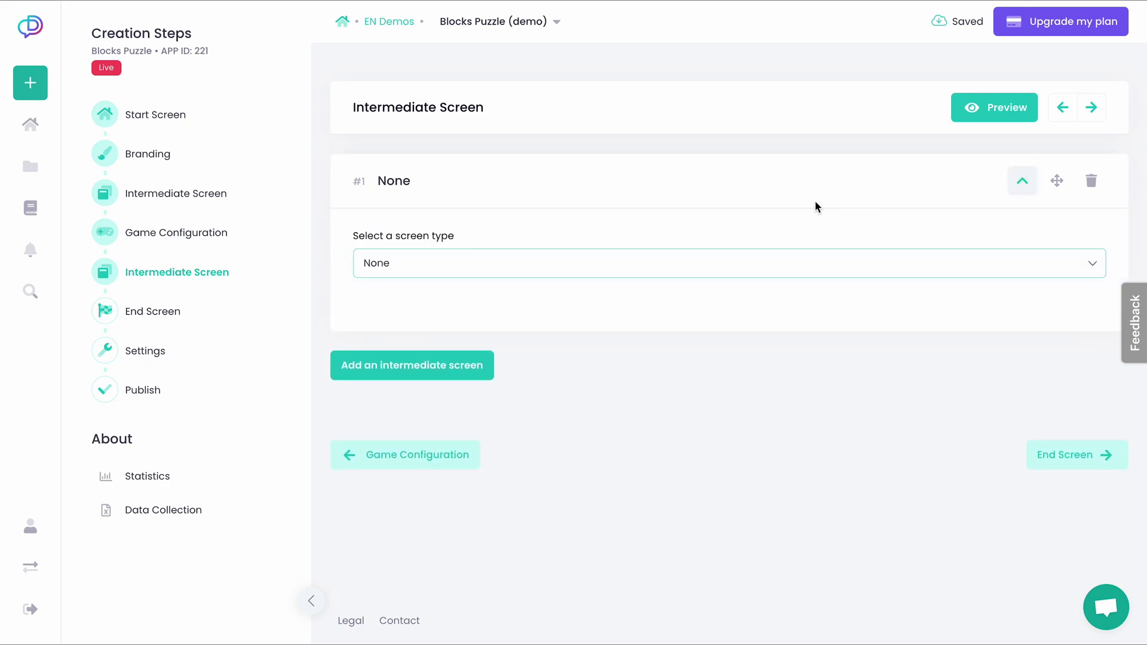
pyautogui.click(792, 263)
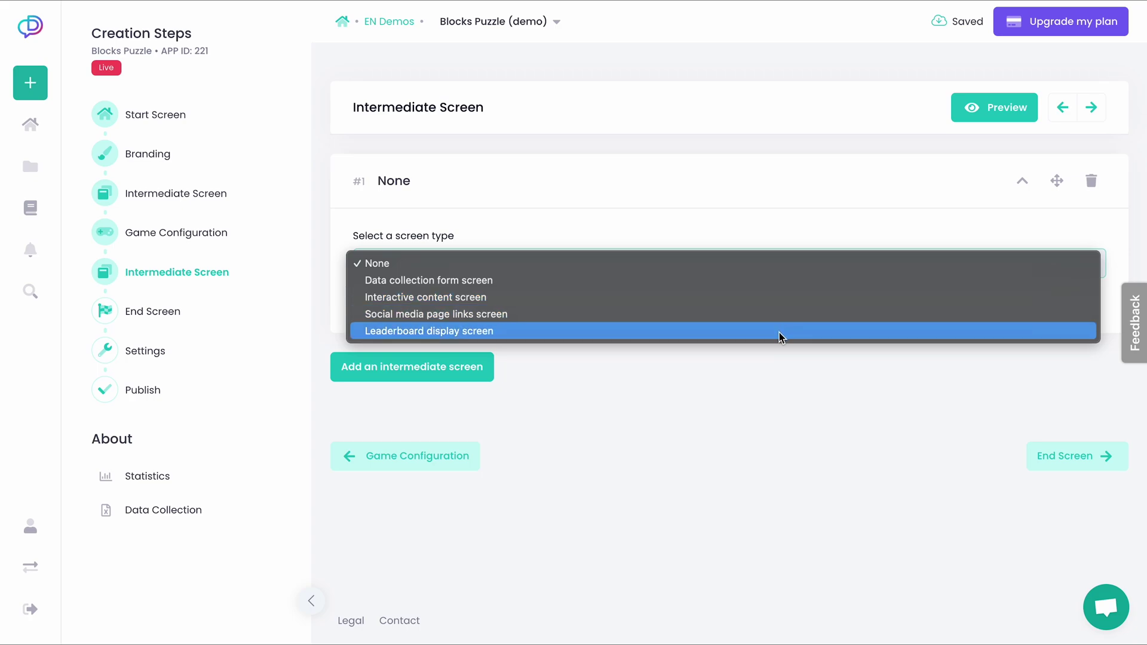
pyautogui.click(743, 401)
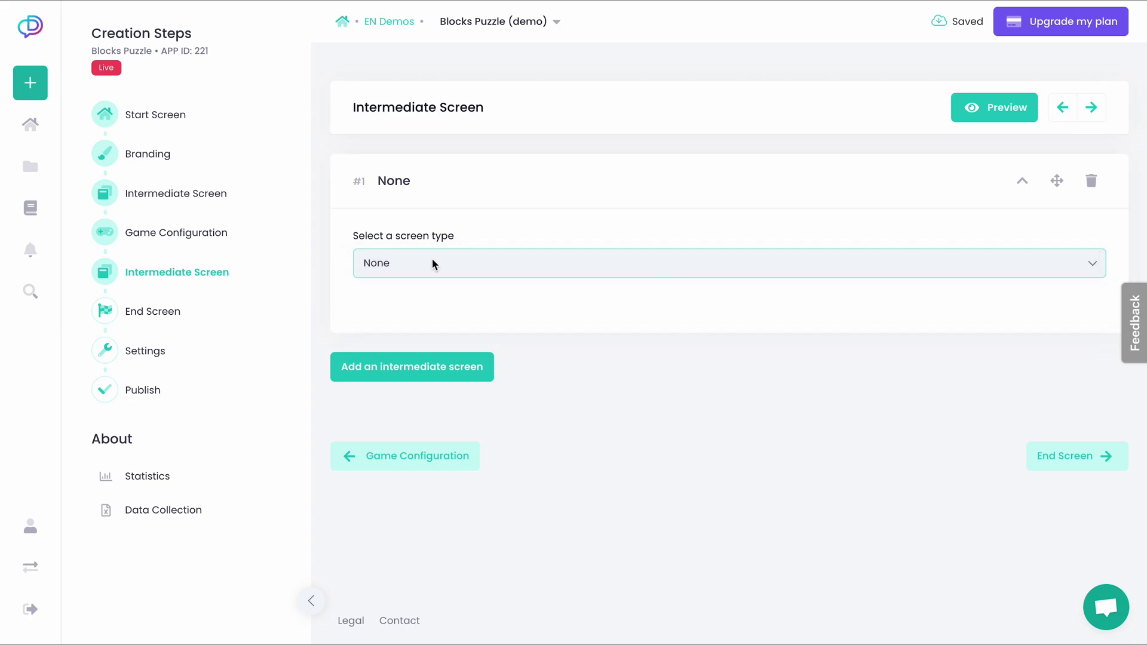
pyautogui.click(147, 316)
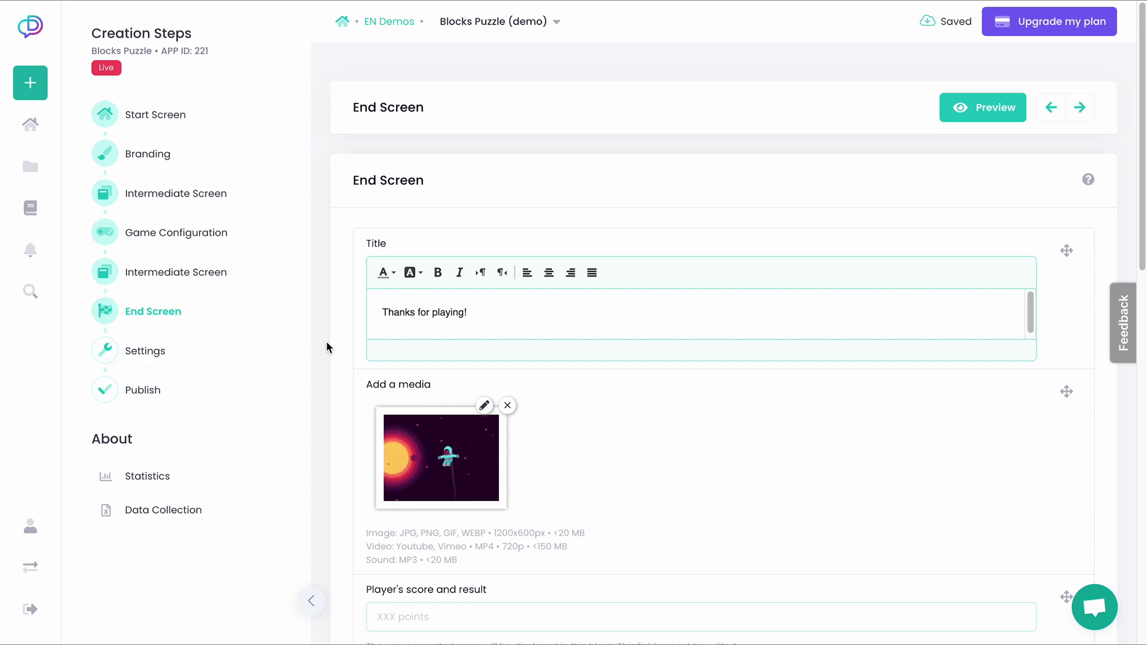
pyautogui.scroll(-5, 326, 348)
pyautogui.scroll(-8, 326, 347)
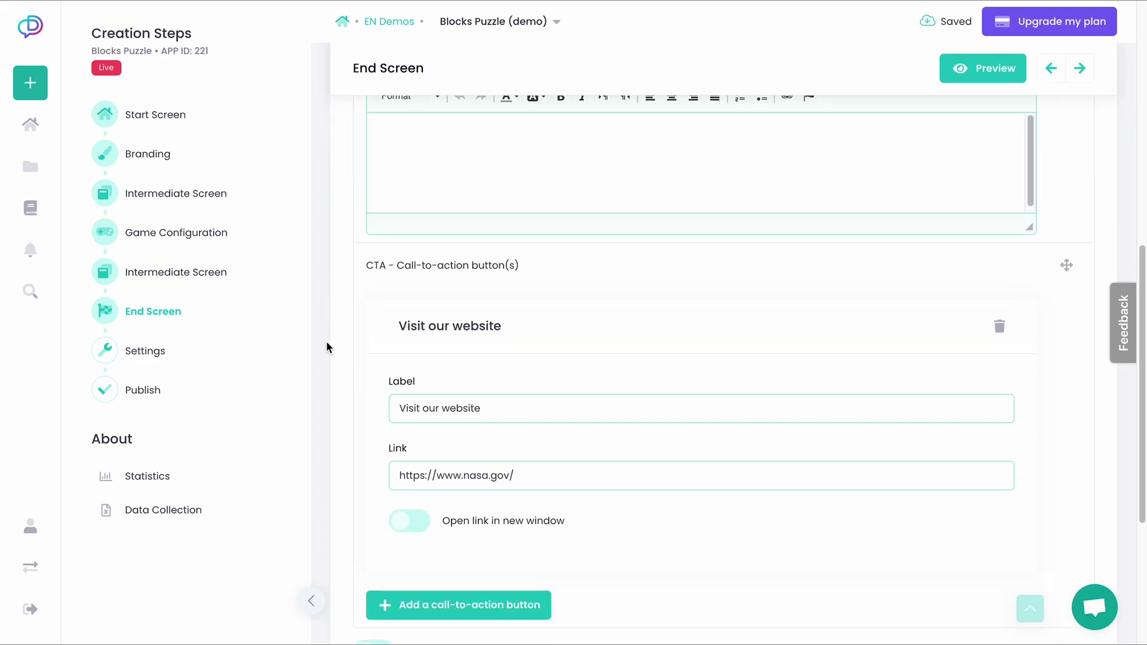
pyautogui.scroll(10, 327, 348)
pyautogui.scroll(3, 326, 348)
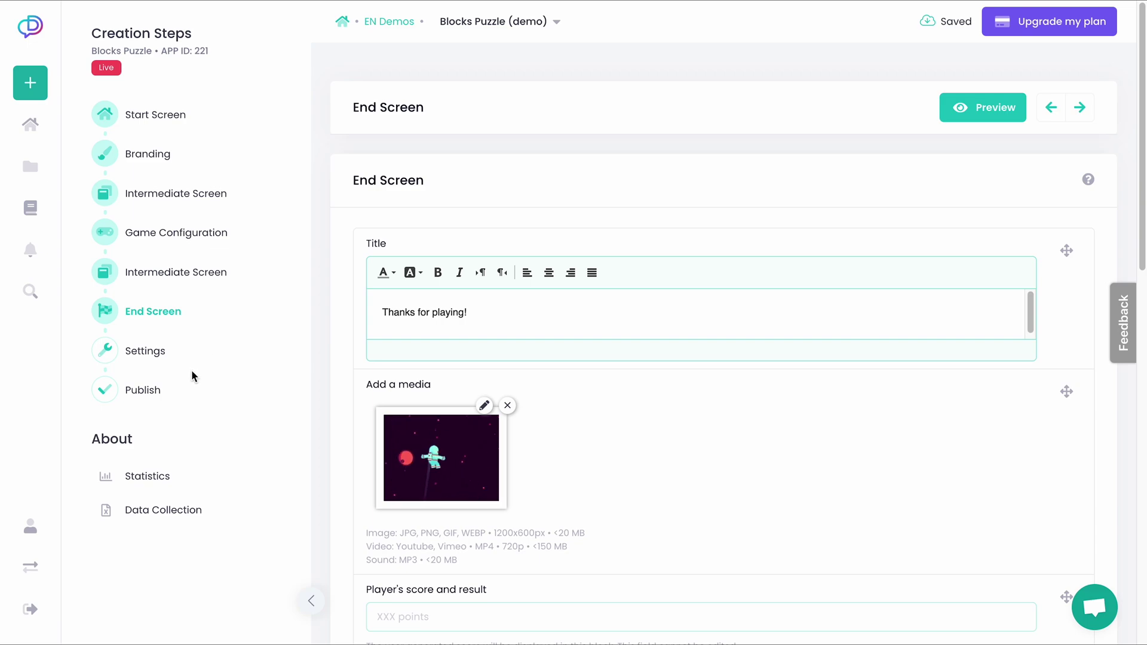
pyautogui.click(144, 354)
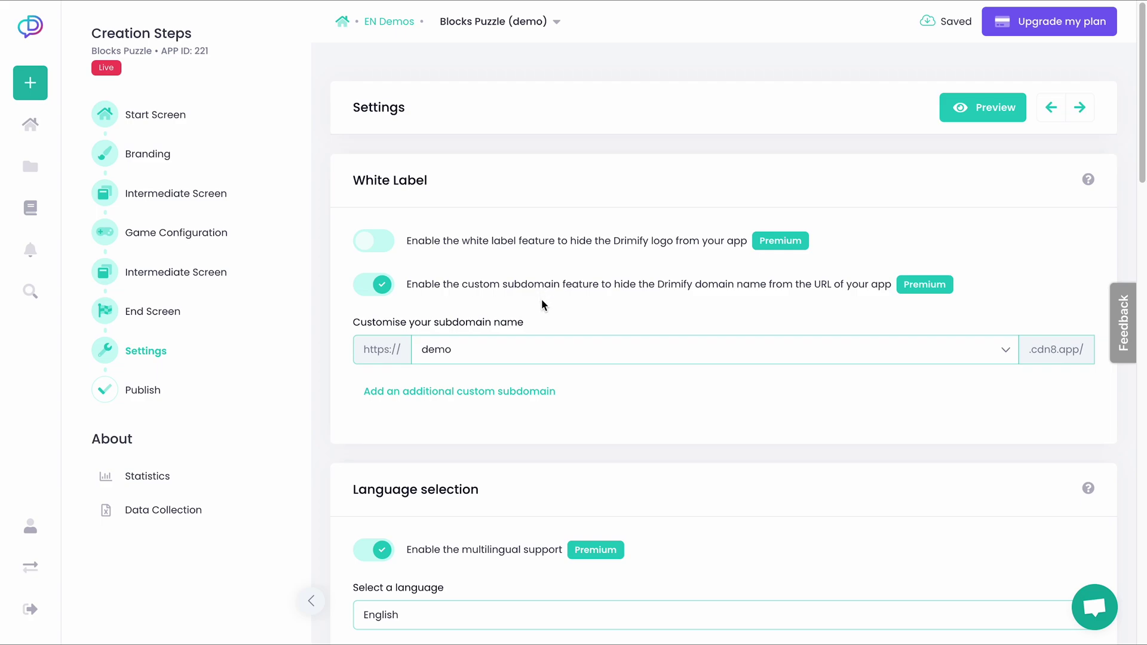
pyautogui.scroll(-4, 542, 305)
pyautogui.scroll(1, 542, 305)
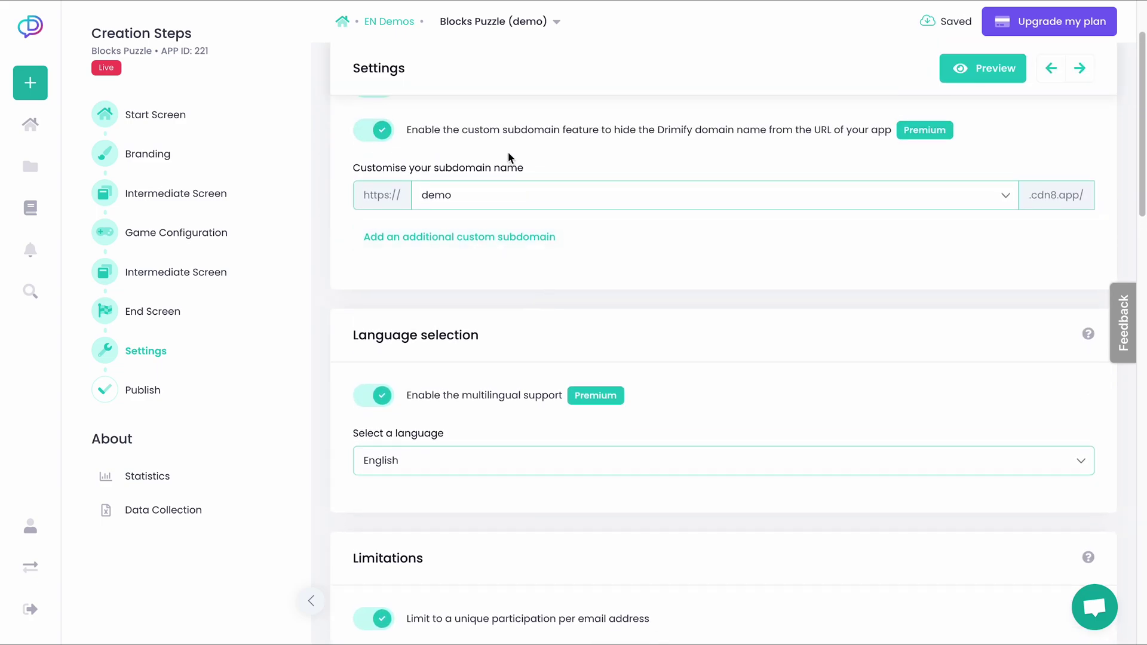
pyautogui.scroll(-2, 502, 407)
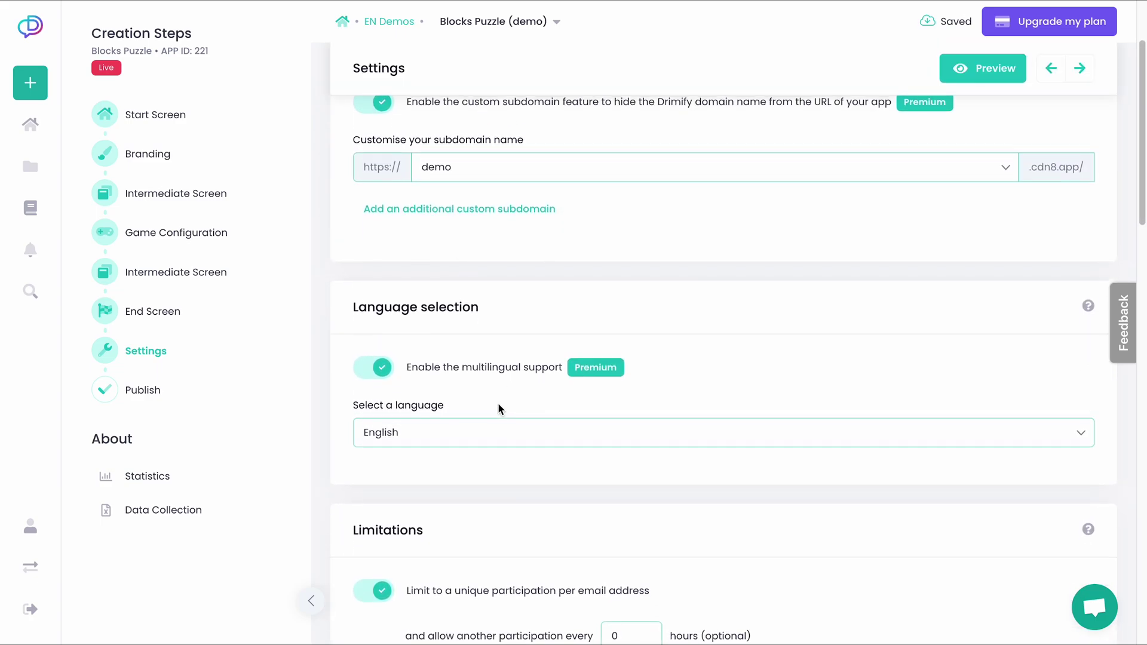
pyautogui.click(497, 405)
pyautogui.scroll(-4, 491, 421)
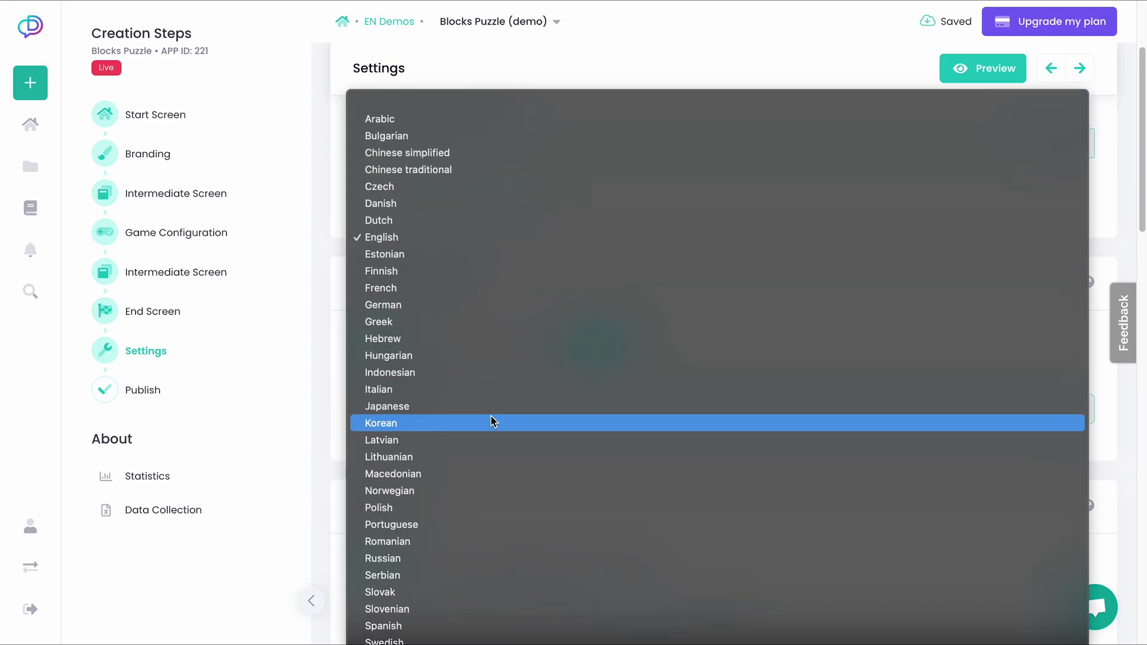
pyautogui.click(320, 308)
pyautogui.scroll(-2, 325, 314)
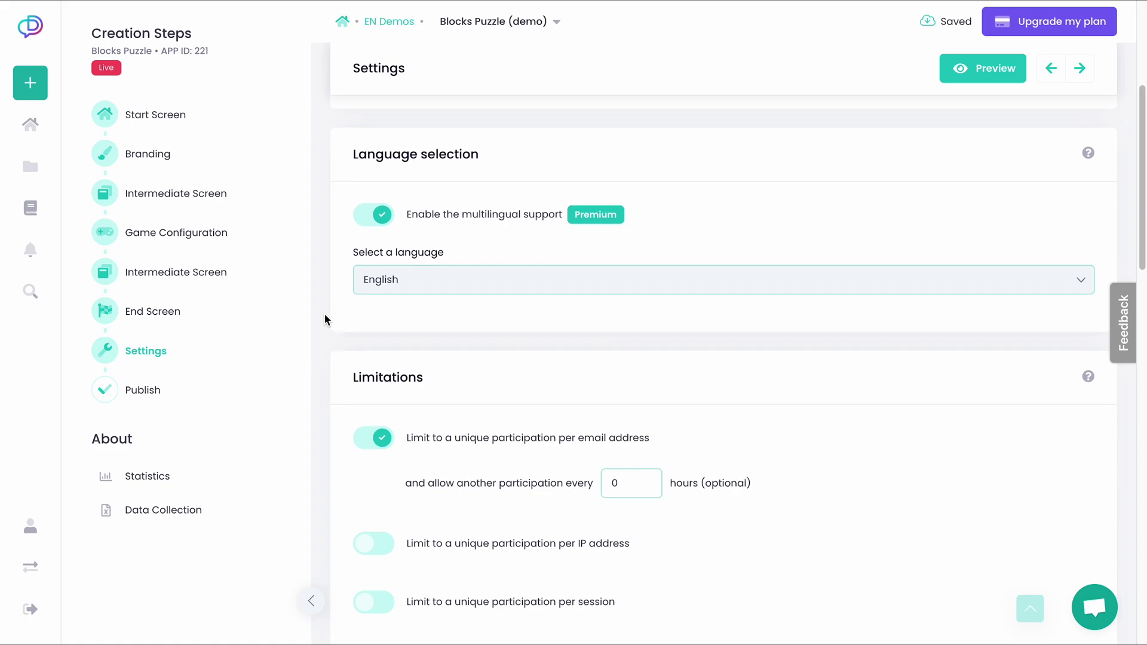
pyautogui.scroll(-3, 325, 313)
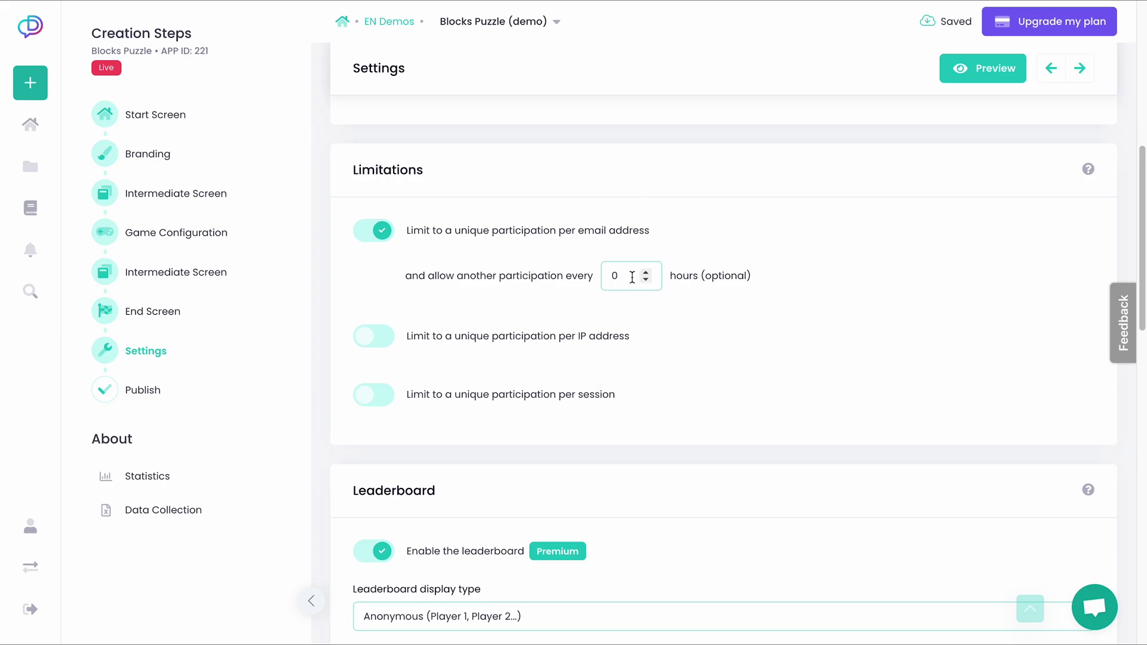
pyautogui.moveTo(633, 277); pyautogui.dragTo(606, 272)
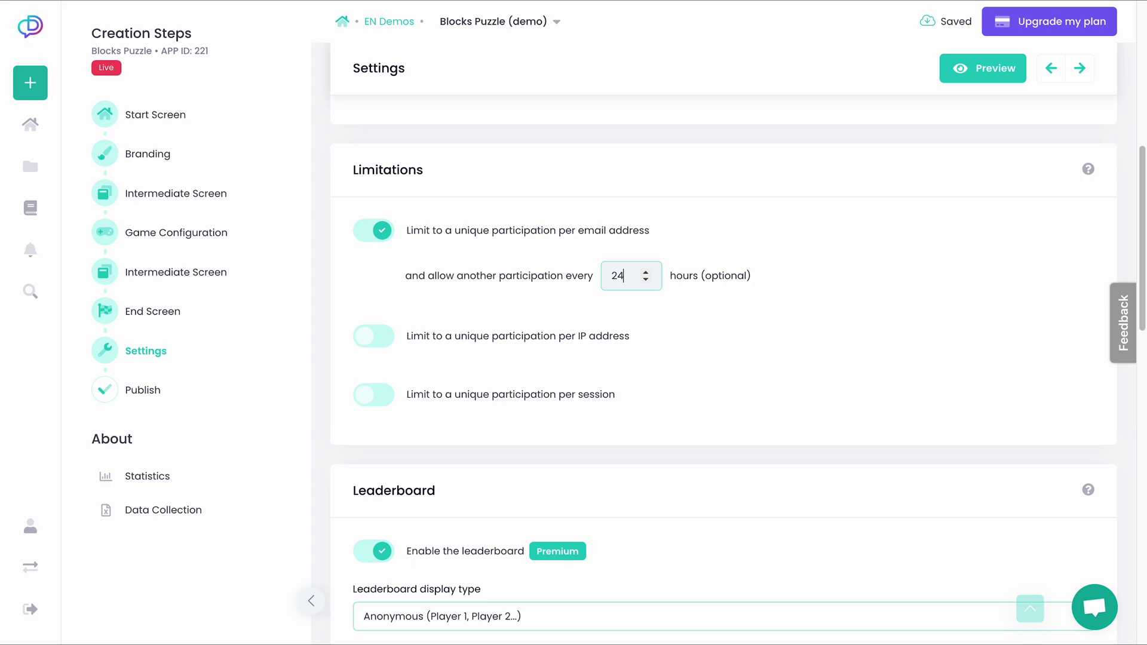
pyautogui.click(875, 262)
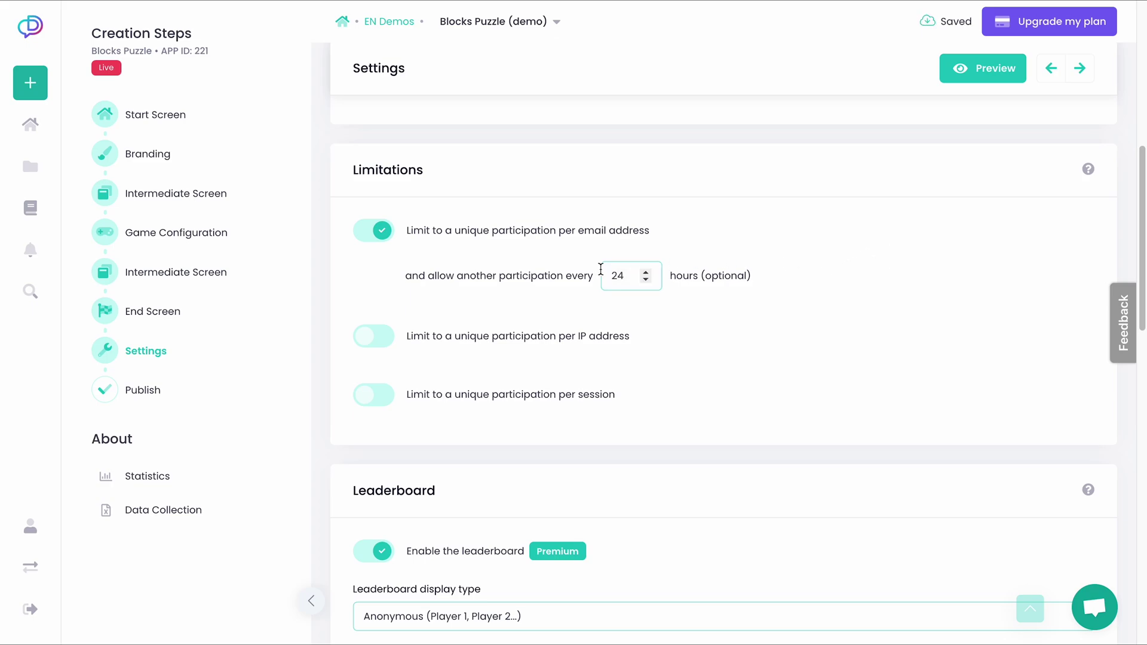
pyautogui.moveTo(624, 275); pyautogui.dragTo(610, 272)
pyautogui.click(793, 290)
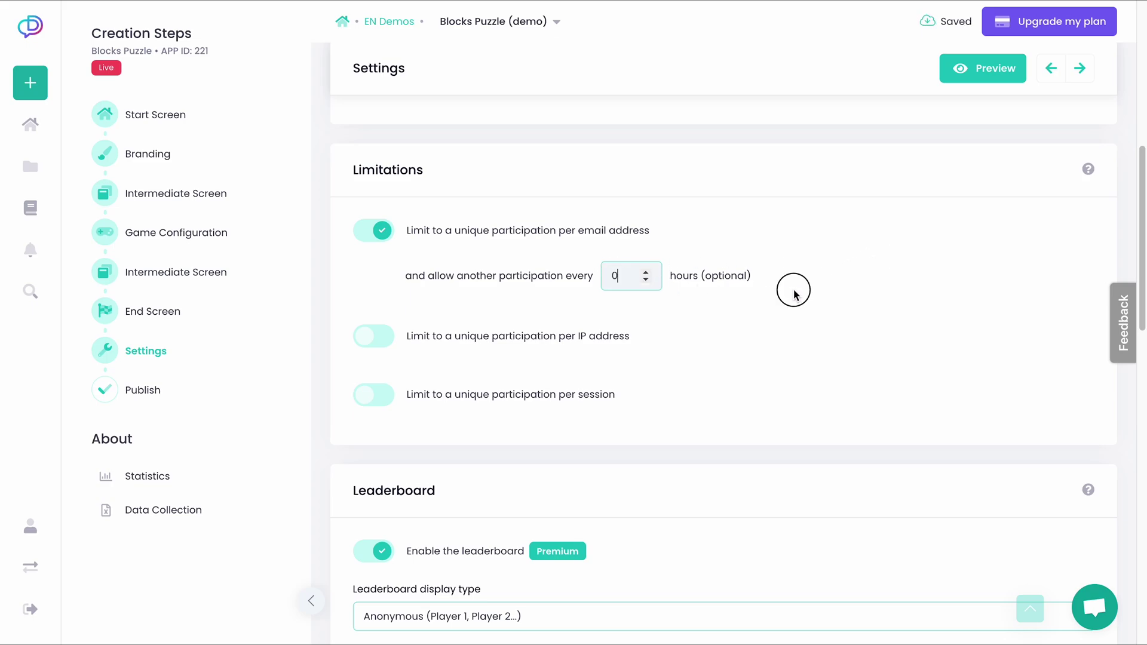
pyautogui.scroll(-6, 794, 289)
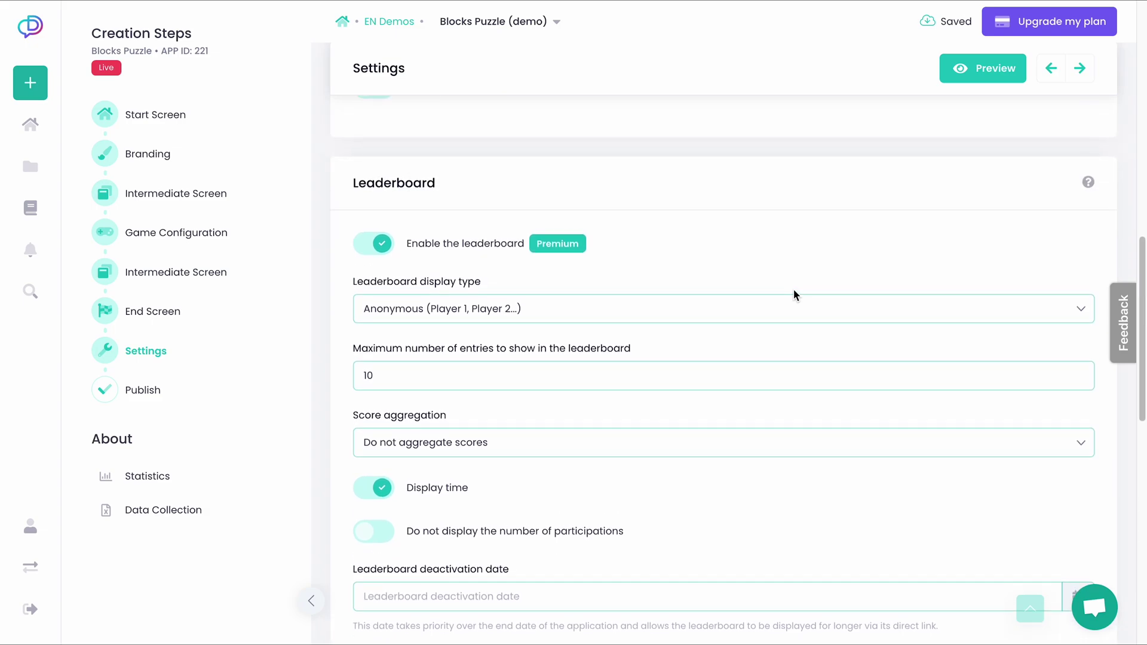
pyautogui.scroll(-7, 794, 295)
pyautogui.scroll(-5, 793, 291)
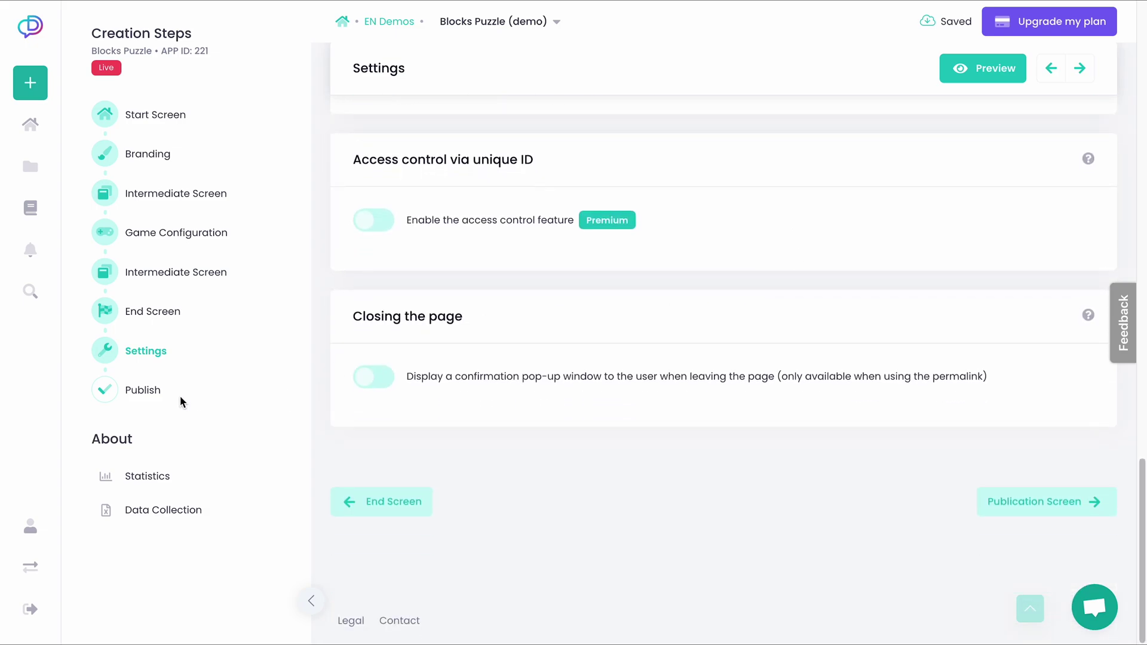
pyautogui.click(149, 395)
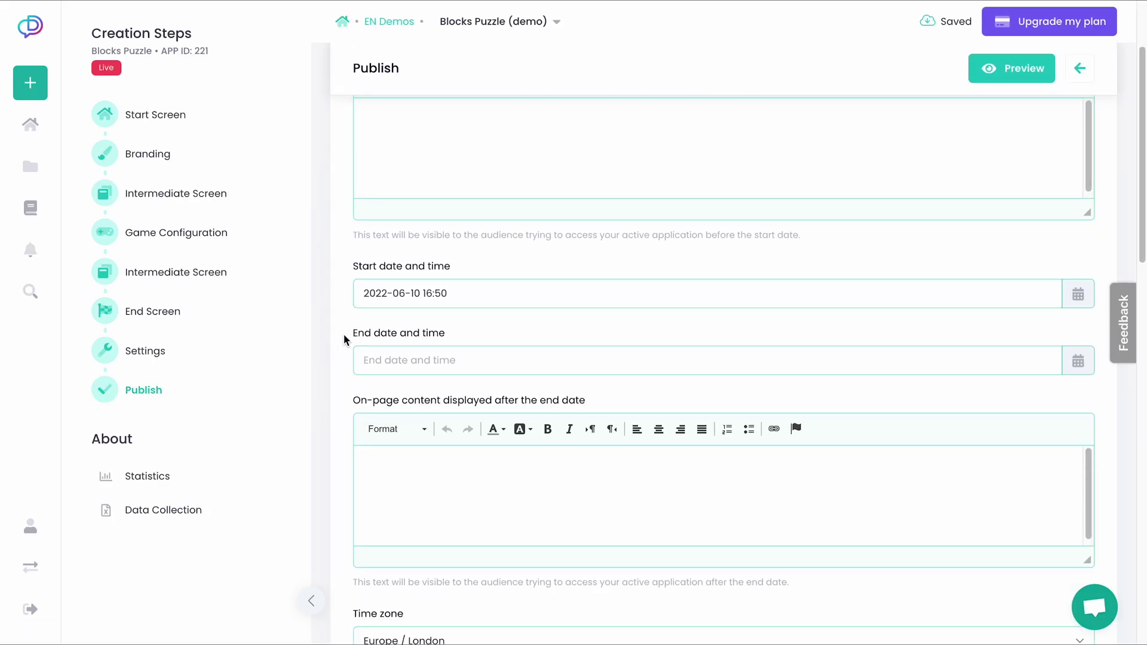
pyautogui.click(484, 298)
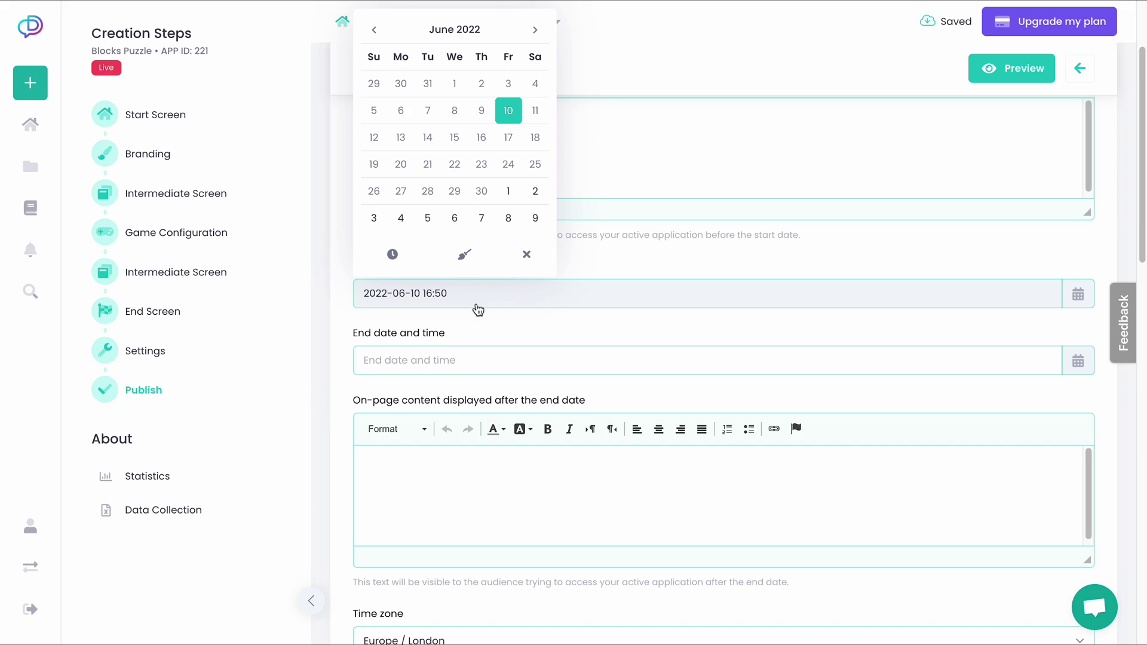
pyautogui.scroll(1, 478, 310)
pyautogui.click(344, 373)
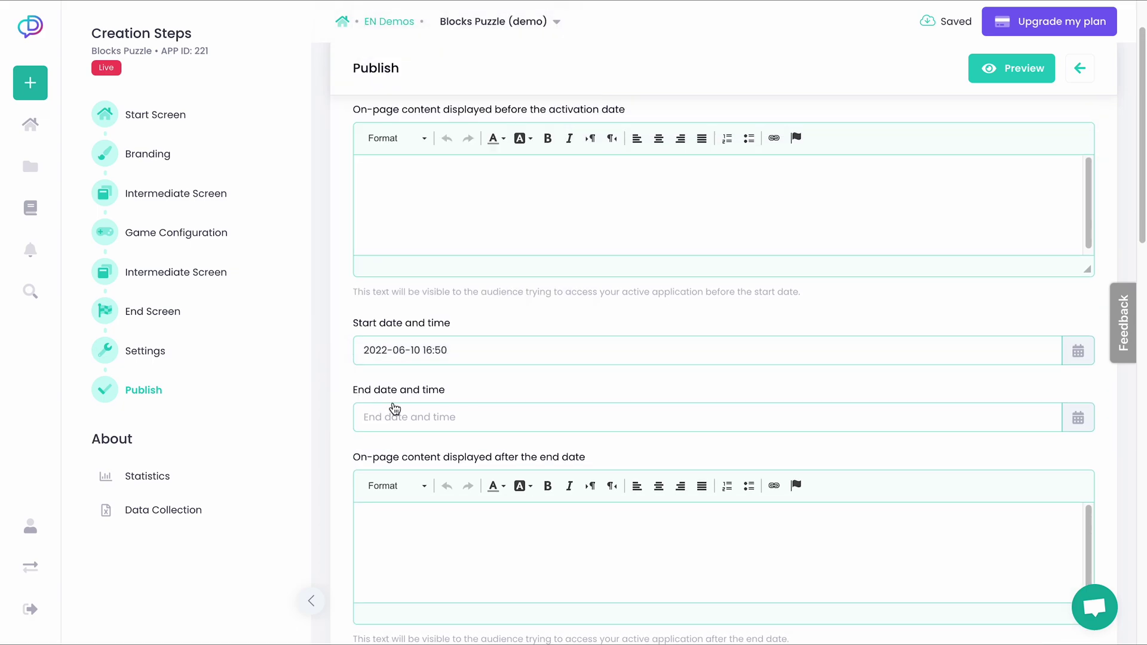
pyautogui.scroll(-5, 383, 424)
pyautogui.click(464, 452)
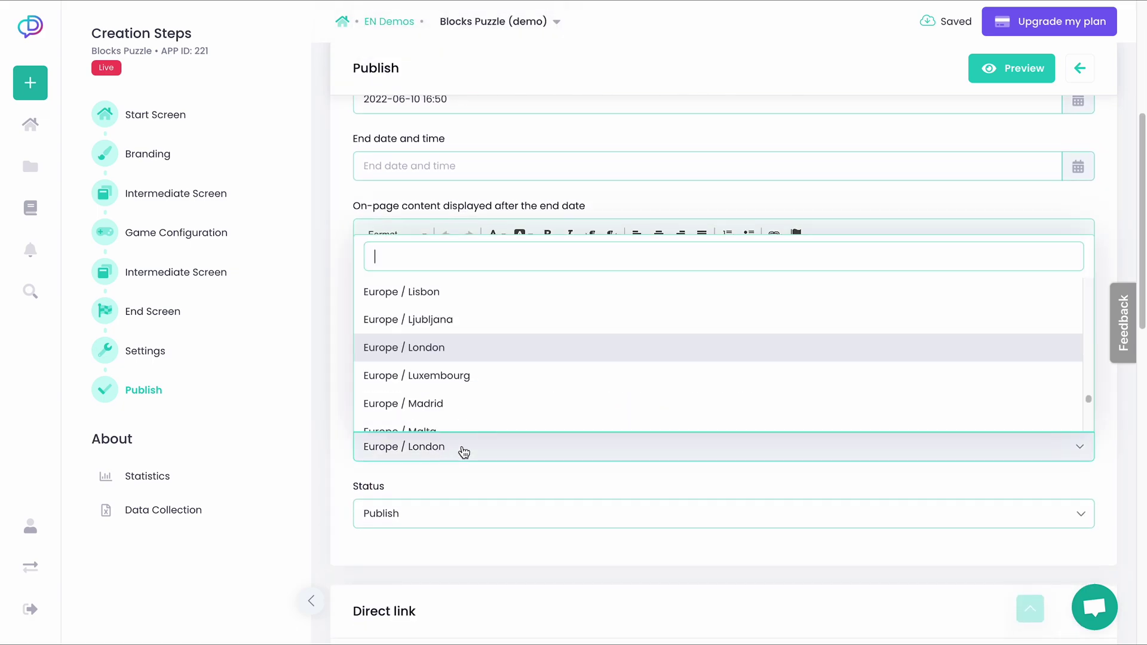
pyautogui.click(341, 448)
pyautogui.click(405, 513)
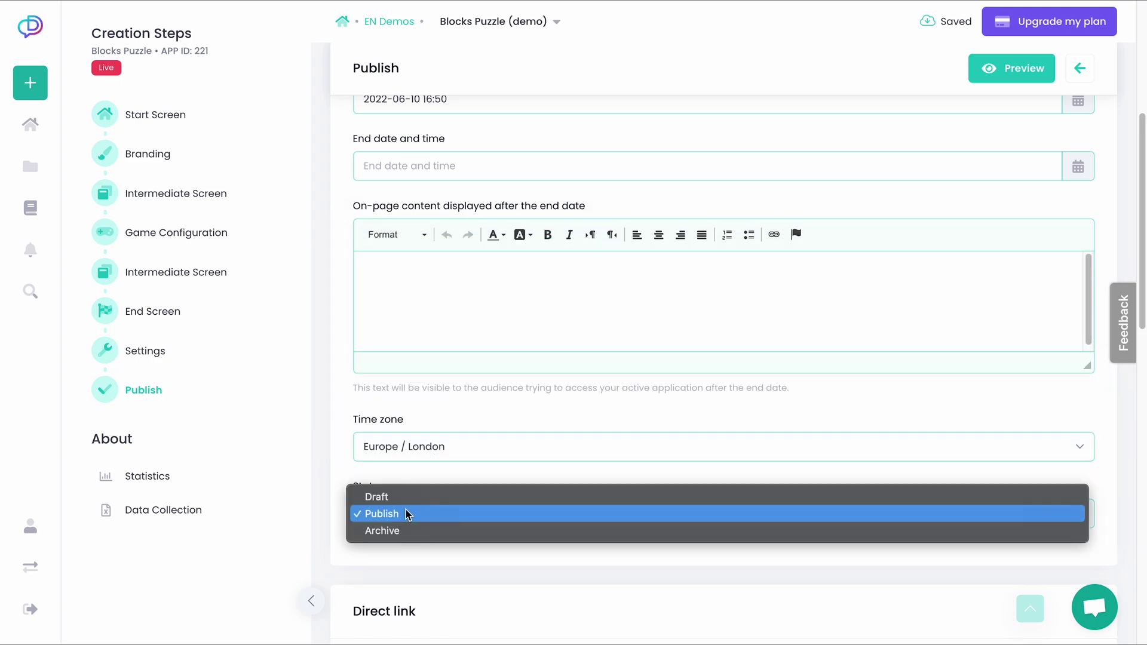
pyautogui.click(346, 519)
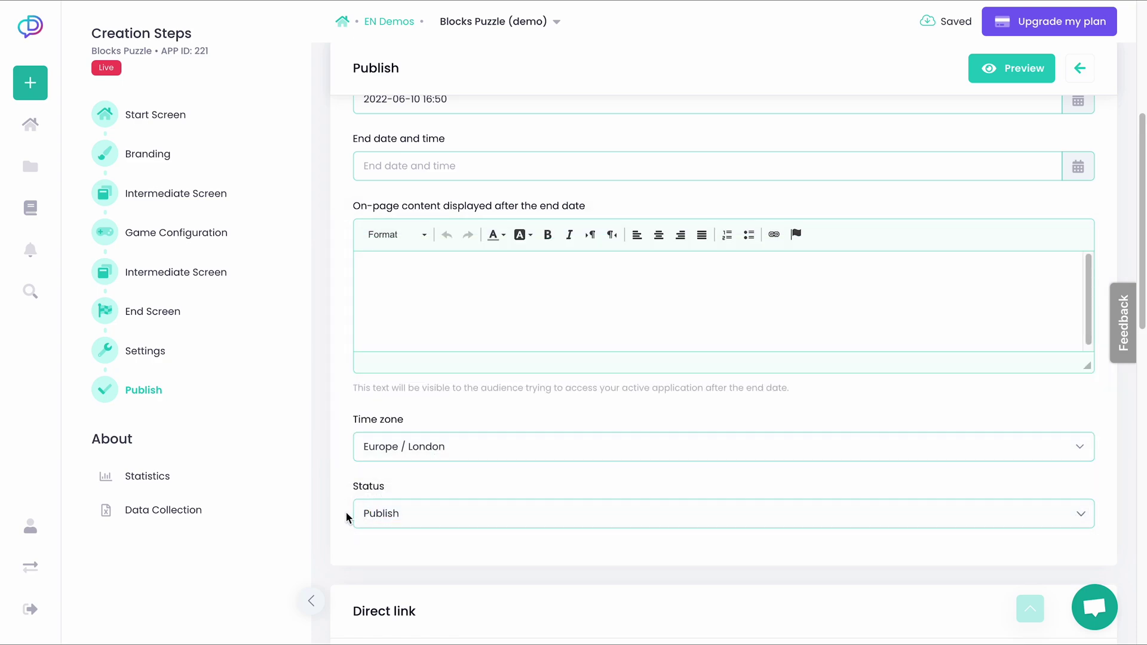
pyautogui.scroll(-3, 346, 515)
# Copy the Blocks Puzzle direct link and its default HTML iframe embed code
pyautogui.scroll(-4, 346, 517)
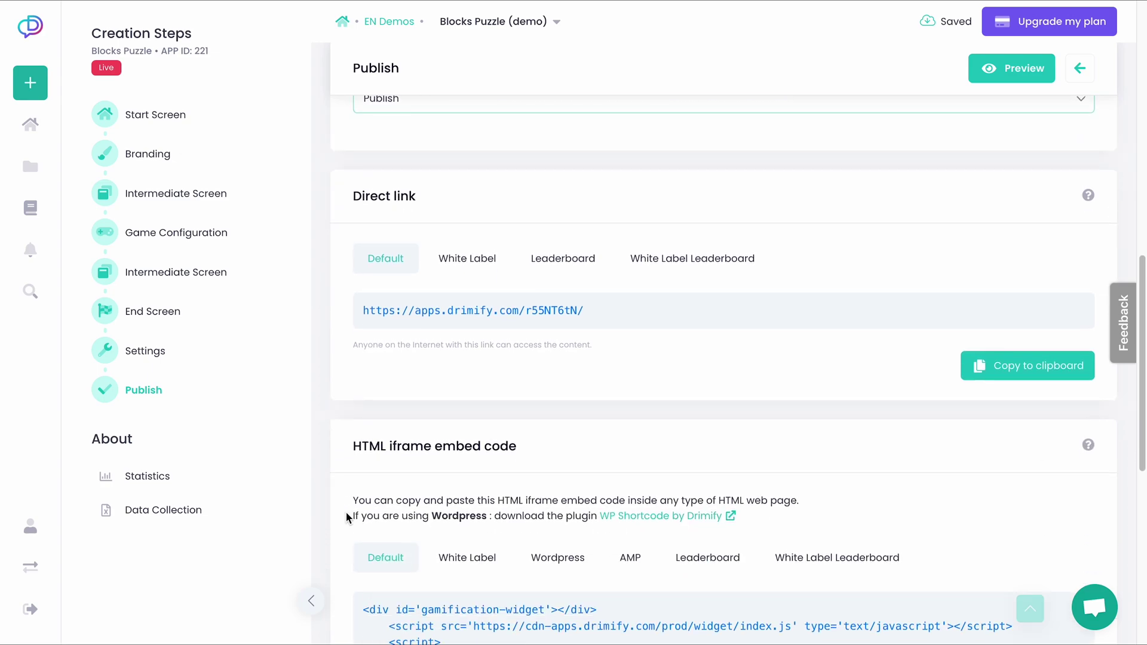
pyautogui.click(1045, 370)
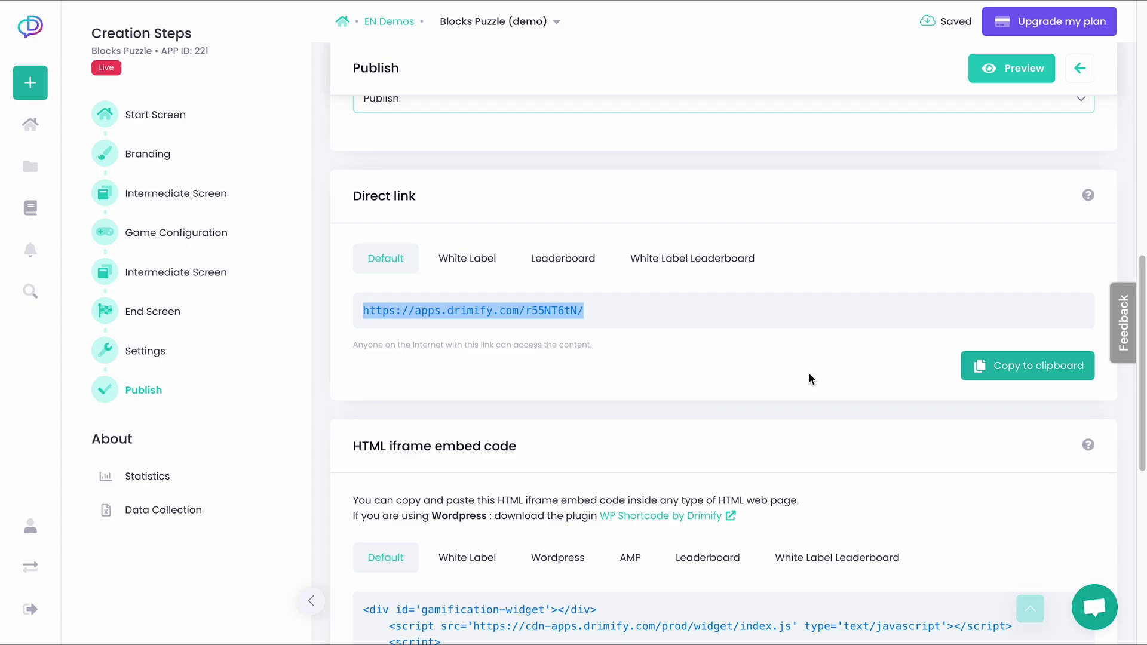
pyautogui.scroll(-4, 810, 379)
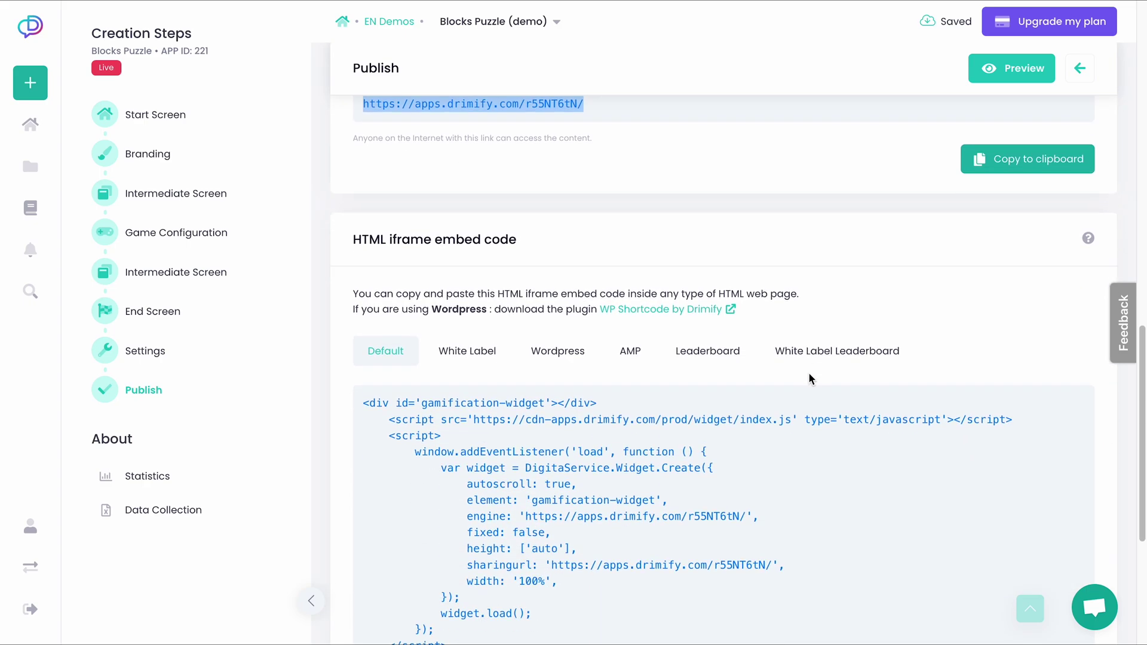
pyautogui.scroll(-1, 810, 378)
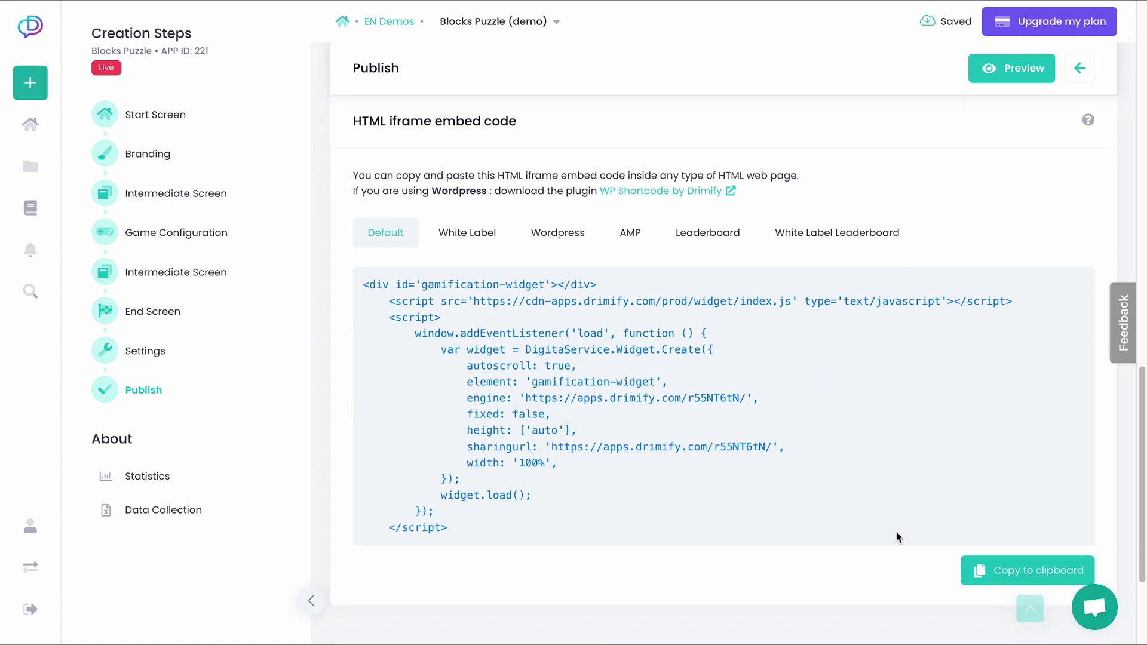
pyautogui.click(996, 572)
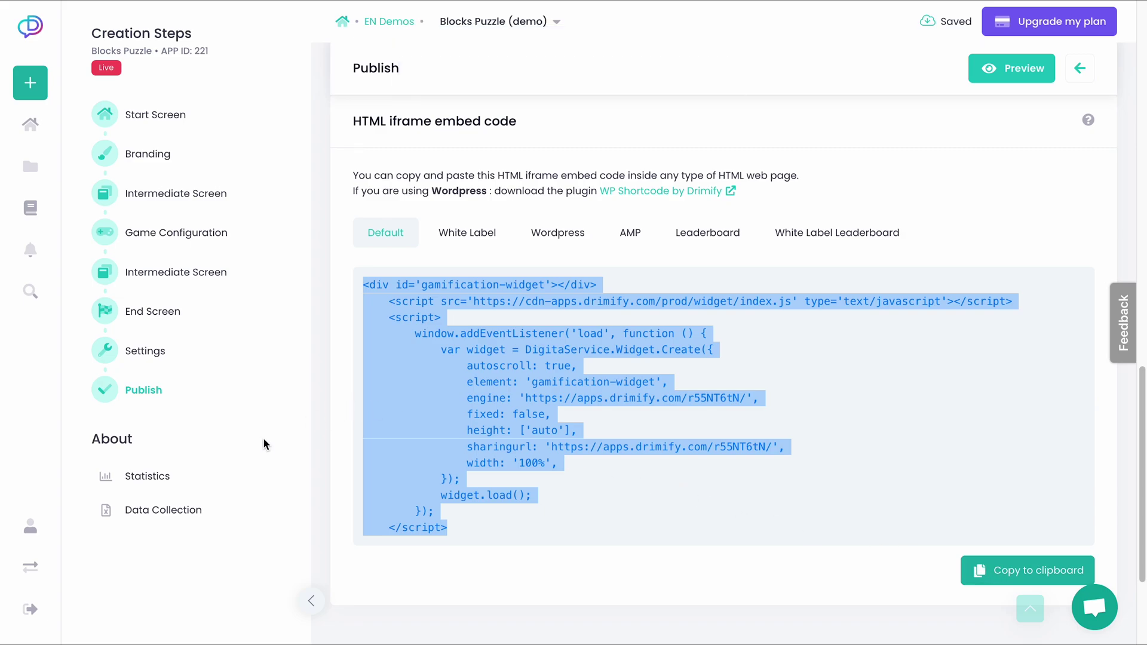
# Browse the Blocks Puzzle statistics charts, then bring up the Export User Data participant list
pyautogui.click(154, 478)
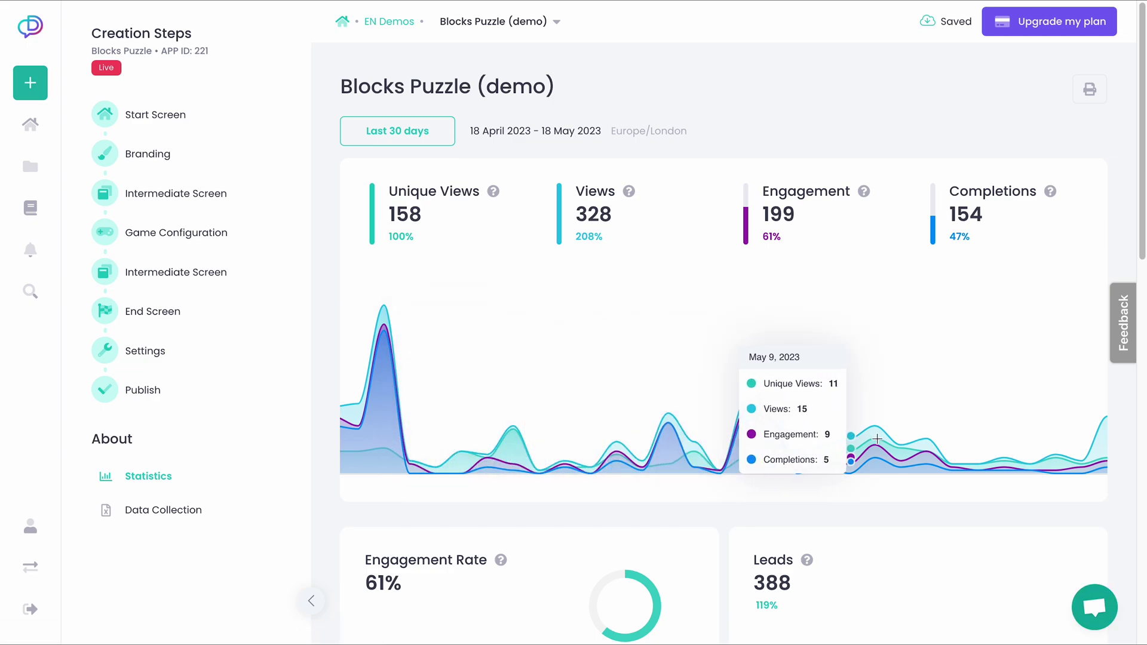
pyautogui.scroll(-4, 885, 443)
pyautogui.scroll(-12, 885, 444)
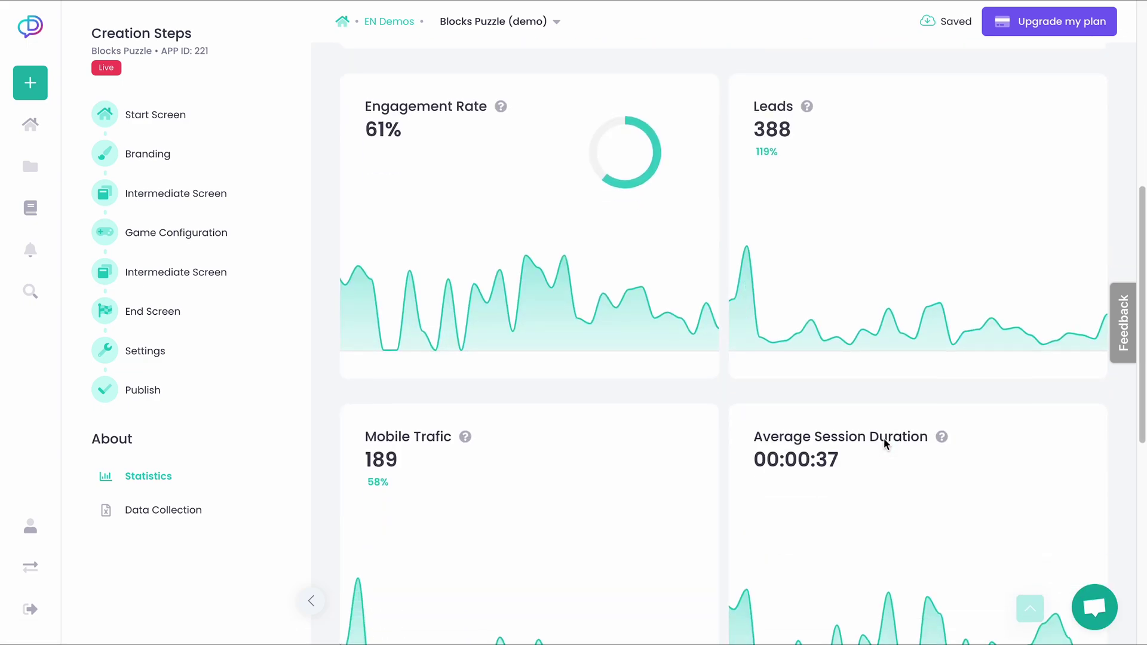
pyautogui.scroll(15, 885, 440)
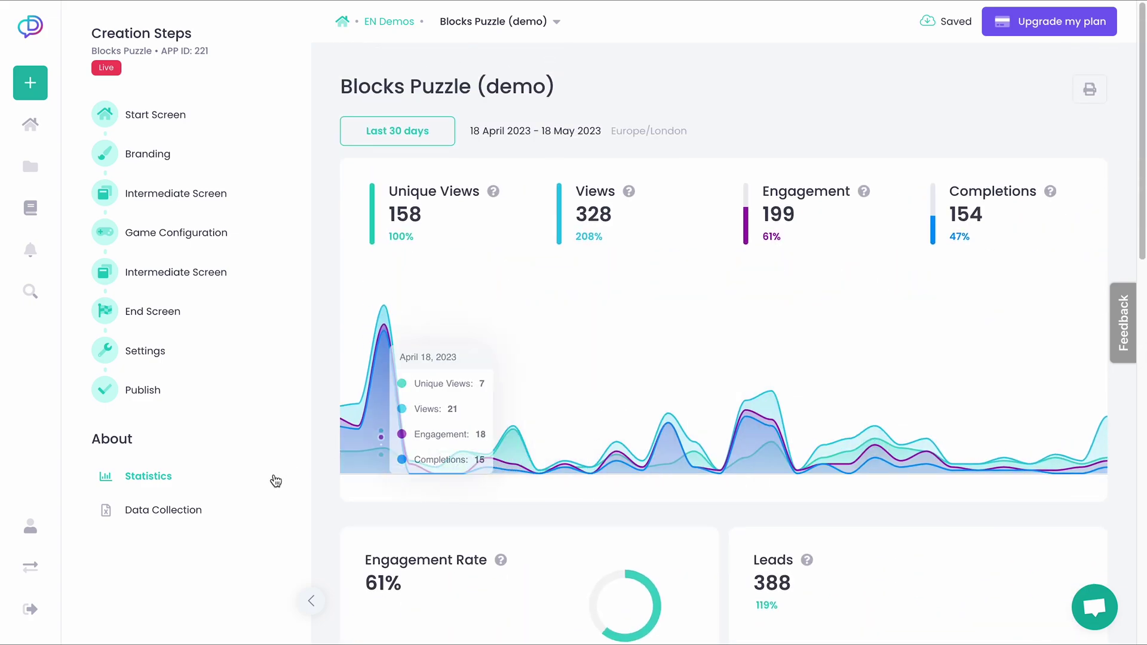
pyautogui.click(179, 509)
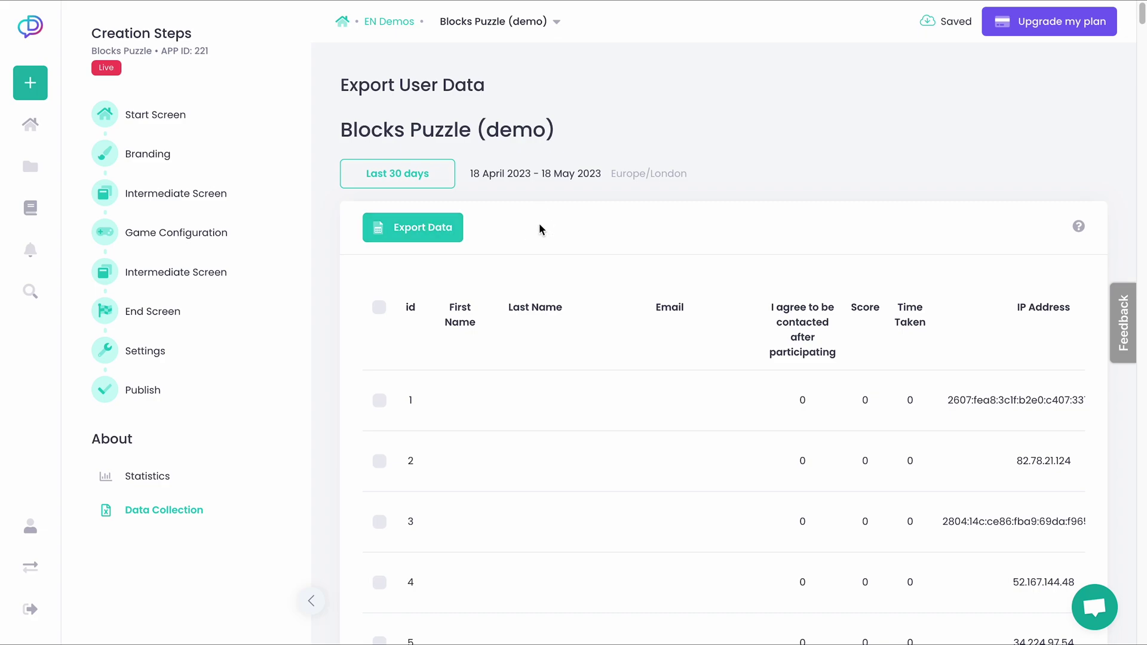
# Go back to the Dashboard and start the live support chat
pyautogui.click(25, 127)
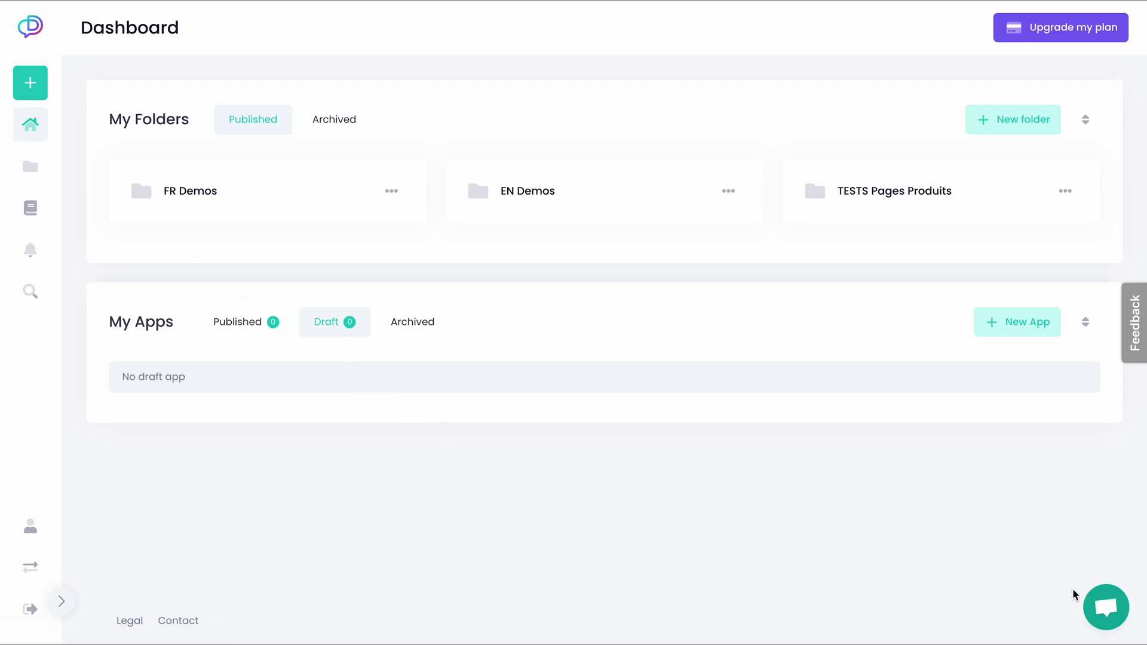
pyautogui.click(1106, 608)
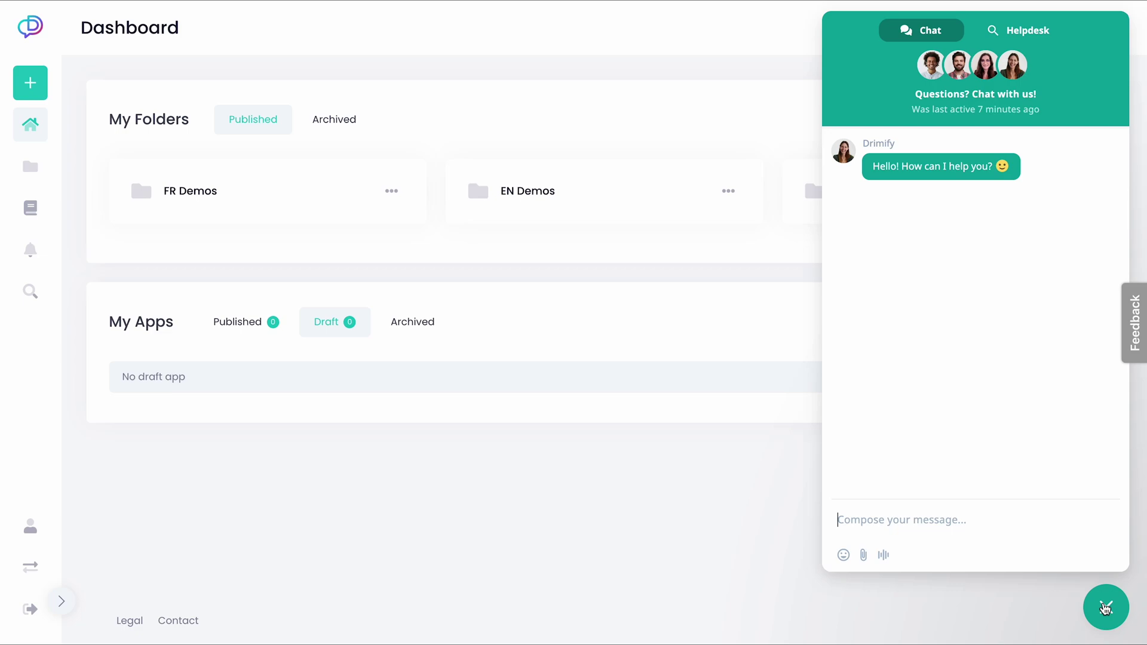